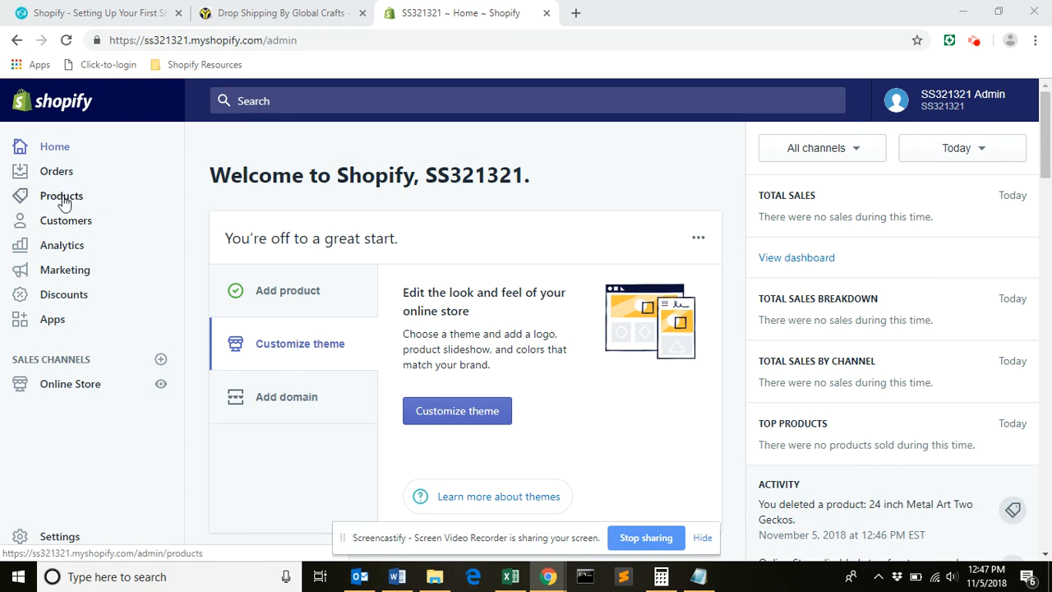
# Start adding a new product from the store's product list.
pyautogui.click(62, 197)
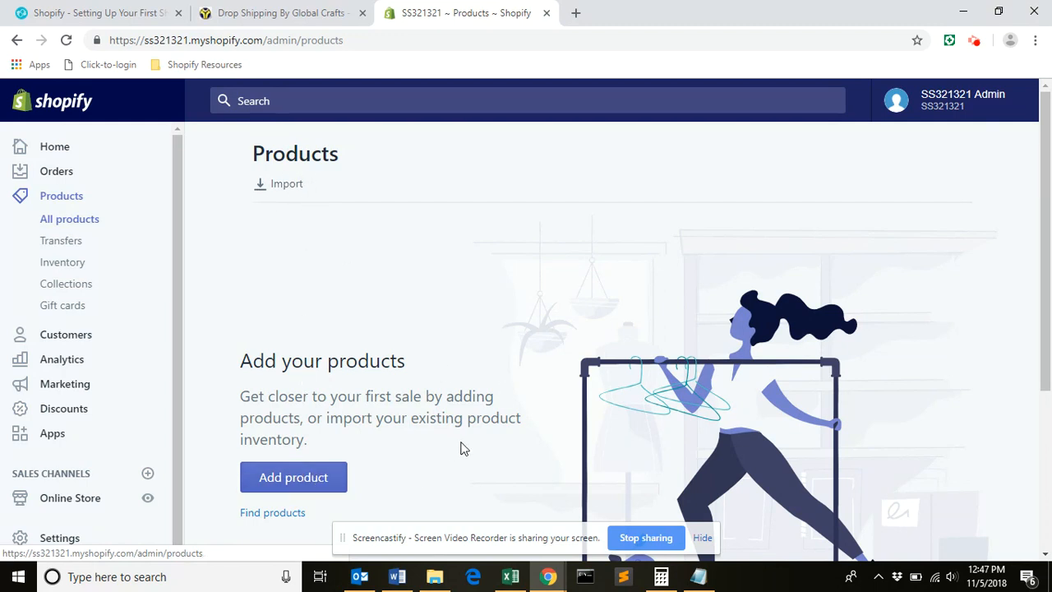
pyautogui.click(296, 483)
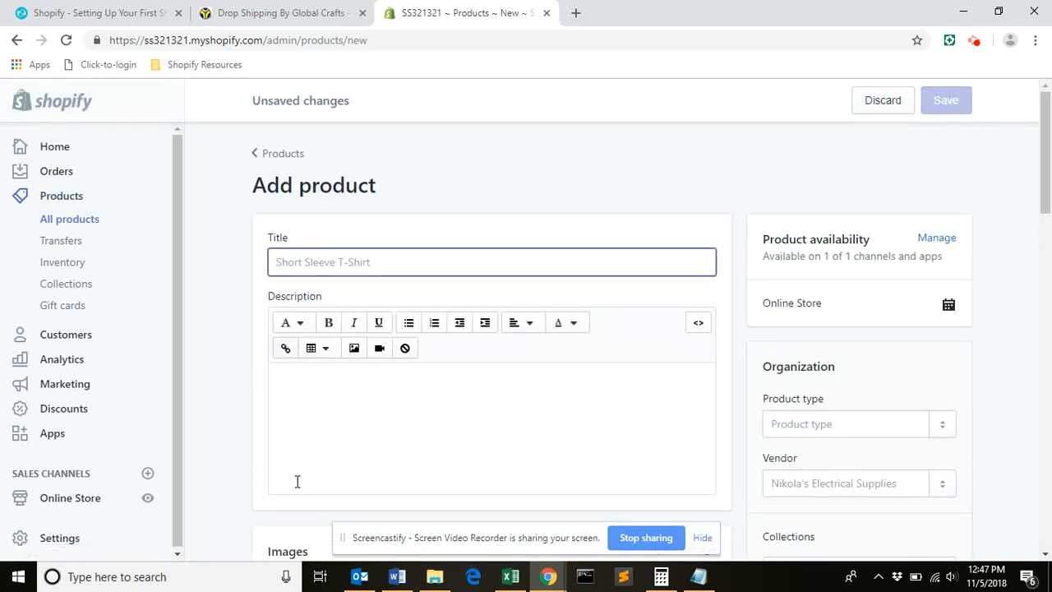
pyautogui.click(297, 481)
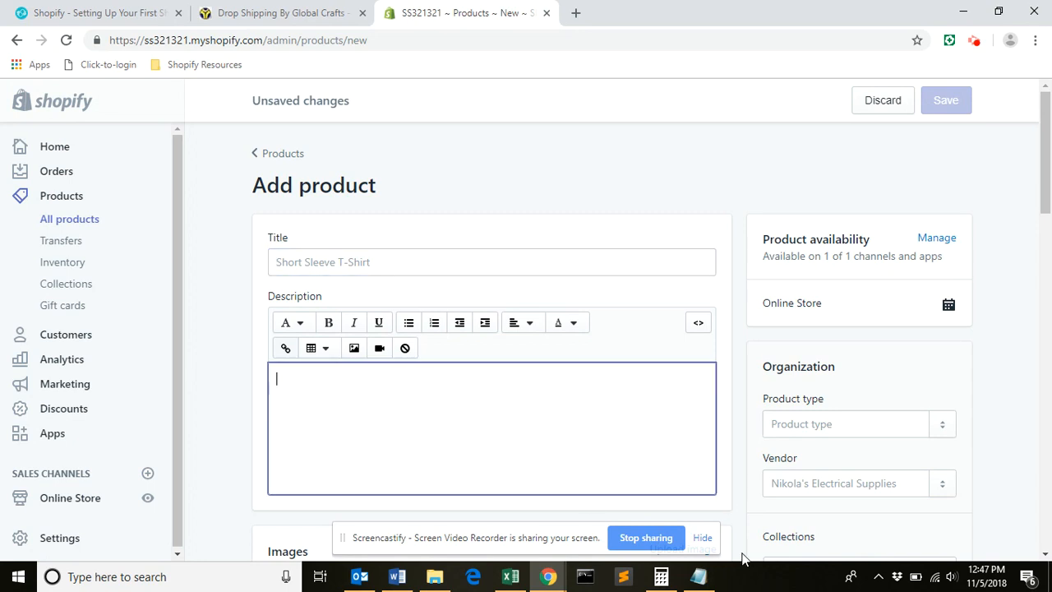
# Copy "24 inch Metal Art Two Geckos" from the gecko text file in Notepad into the product title.
pyautogui.click(704, 584)
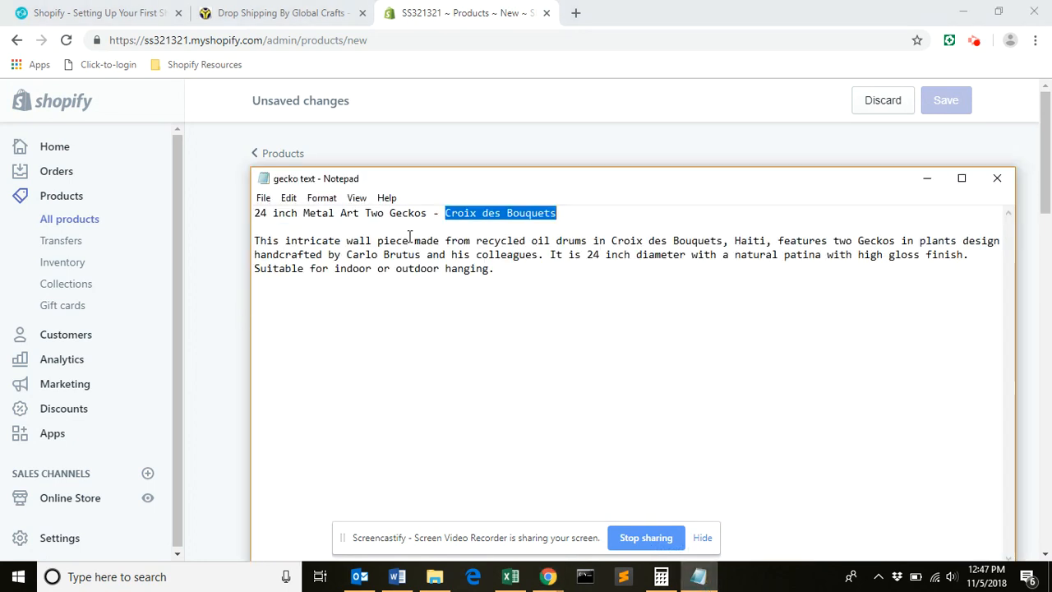
pyautogui.moveTo(427, 213); pyautogui.dragTo(256, 215)
pyautogui.hotkey('ctrl', 'c')
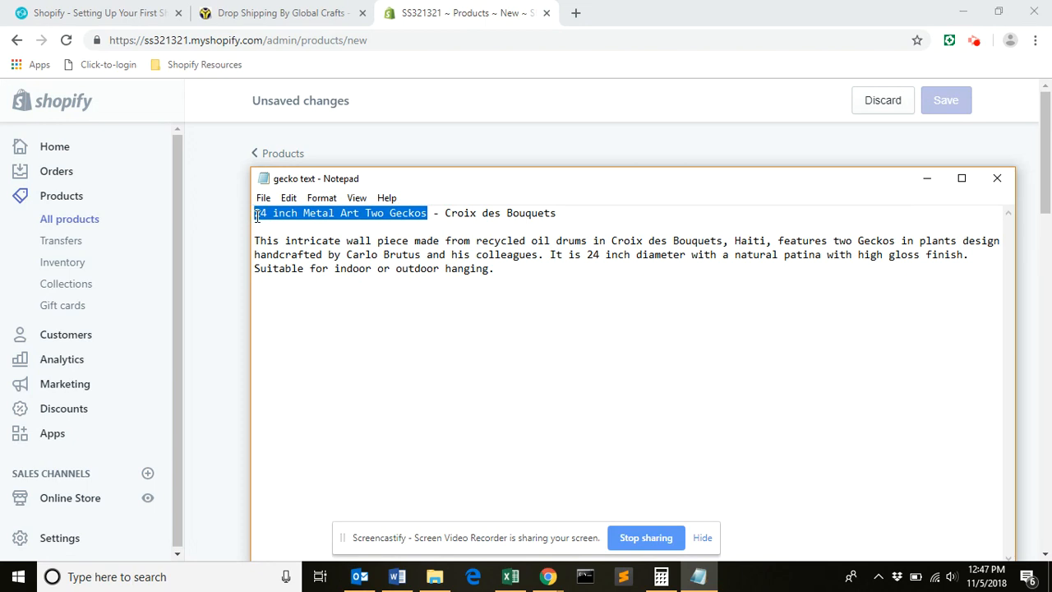
pyautogui.click(217, 234)
pyautogui.click(318, 265)
pyautogui.hotkey('ctrl', 'v')
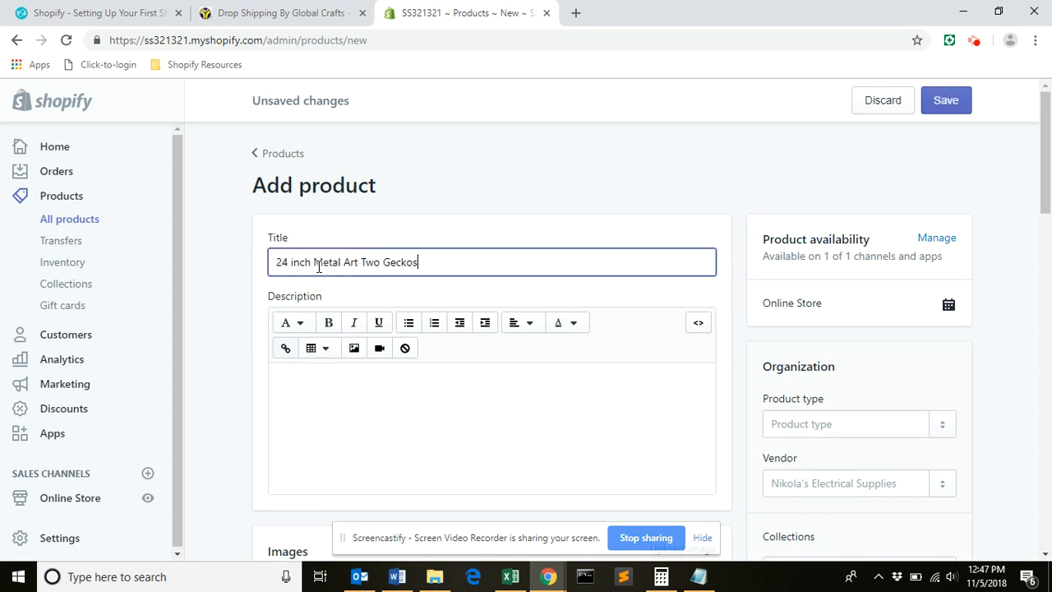
# Copy the wall piece description paragraph from the gecko text file in Notepad into the product description.
pyautogui.click(340, 403)
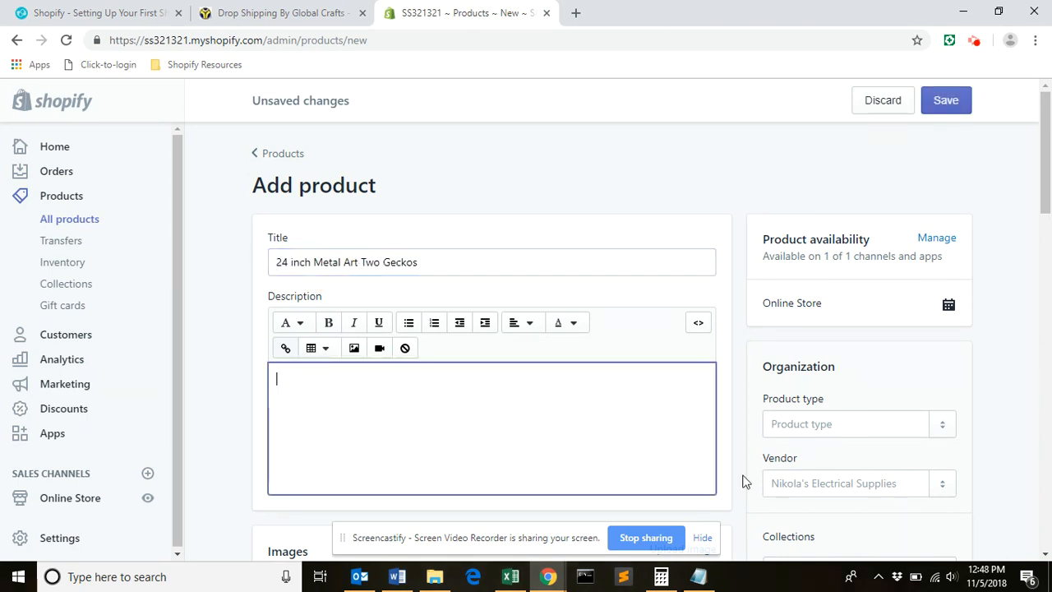
pyautogui.click(698, 576)
pyautogui.moveTo(495, 272); pyautogui.dragTo(251, 244)
pyautogui.hotkey('ctrl', 'c')
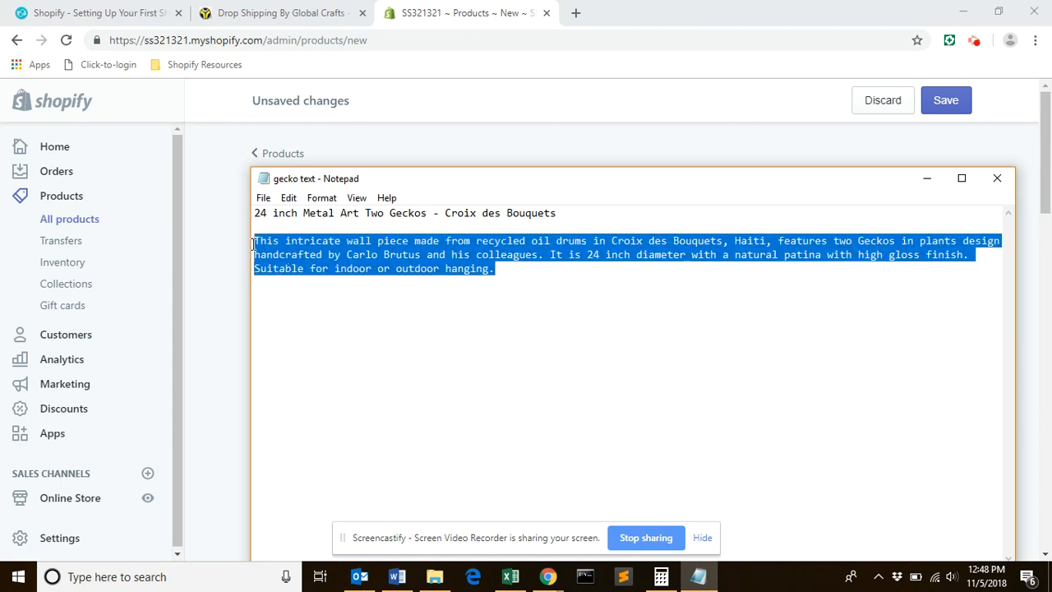
pyautogui.click(212, 291)
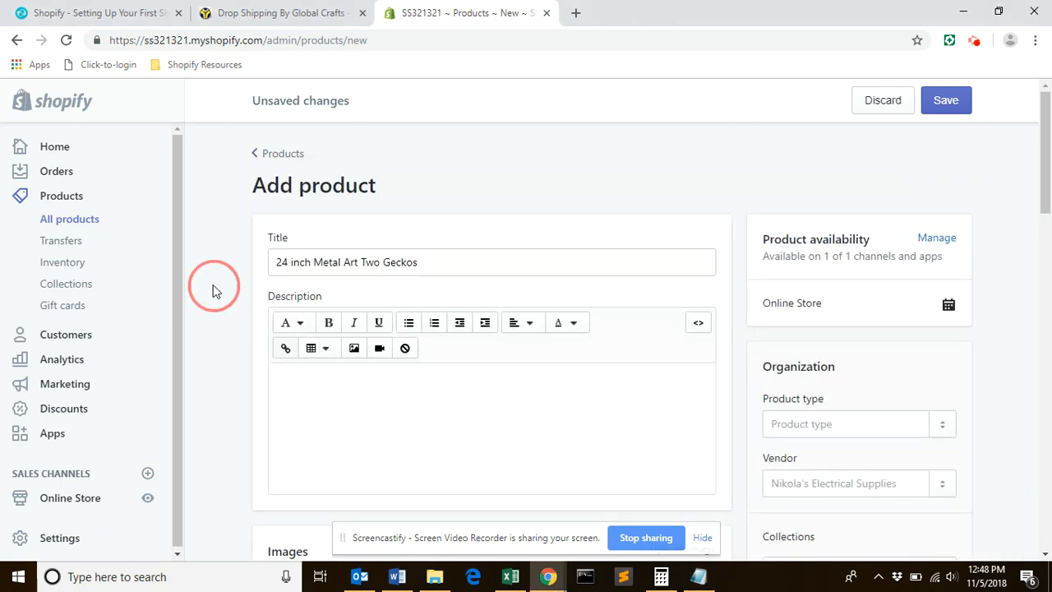
pyautogui.click(301, 395)
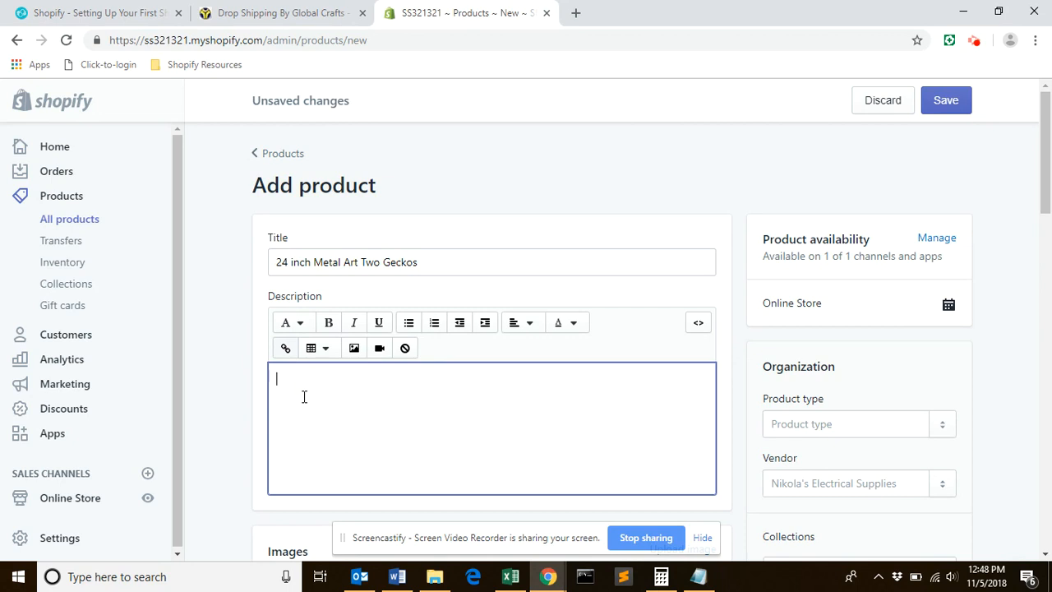
pyautogui.hotkey('ctrl', 'v')
# Upload the picture of the round two-gecko metal art as the product image.
pyautogui.moveTo(1046, 187); pyautogui.dragTo(1048, 256)
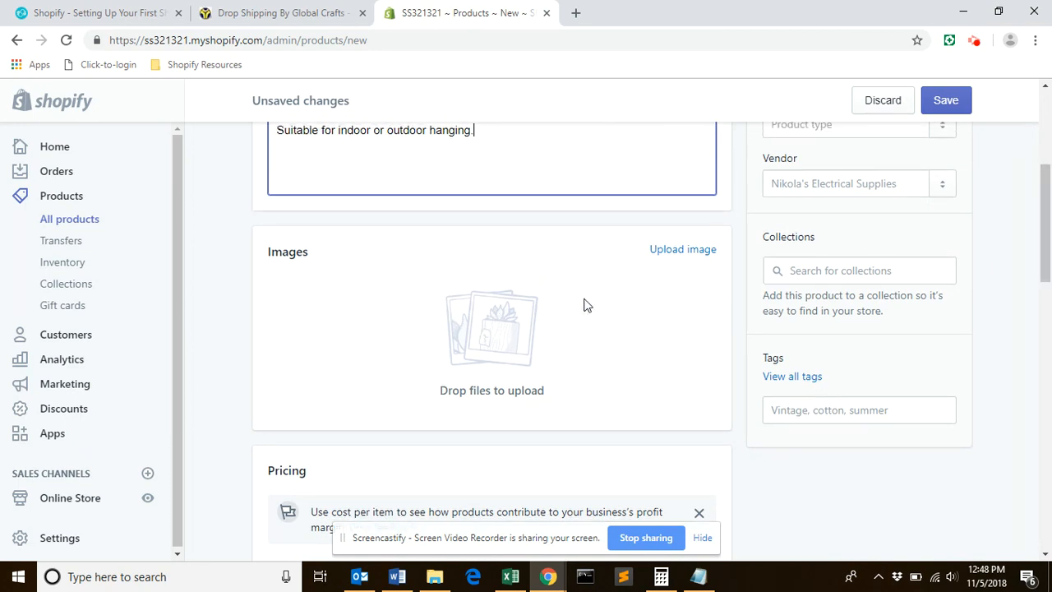
pyautogui.click(685, 252)
pyautogui.doubleClick(191, 150)
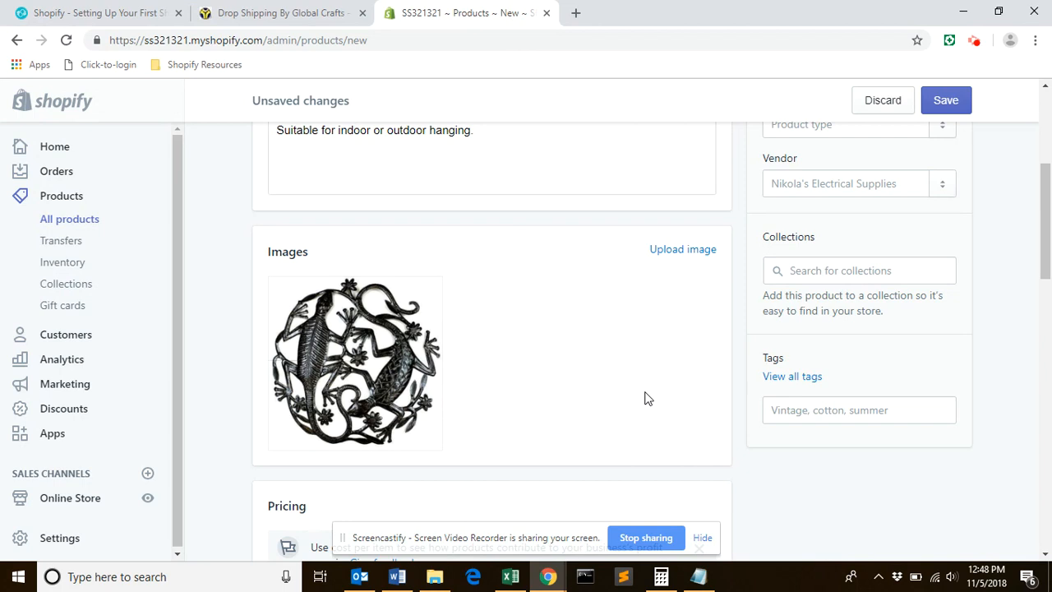
# Set the product price to 79.95, the compare at price to 89.95 and the cost per item to 50.
pyautogui.click(1045, 254)
pyautogui.moveTo(1046, 255); pyautogui.dragTo(1046, 186)
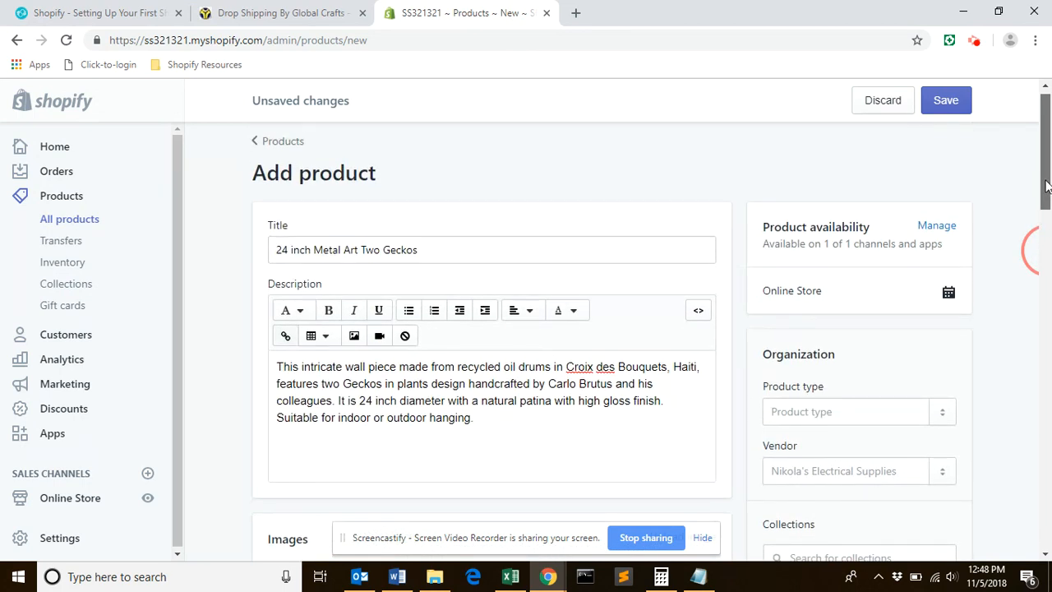
pyautogui.moveTo(1046, 185); pyautogui.dragTo(1046, 326)
pyautogui.moveTo(311, 329); pyautogui.dragTo(249, 329)
pyautogui.write('79.95')
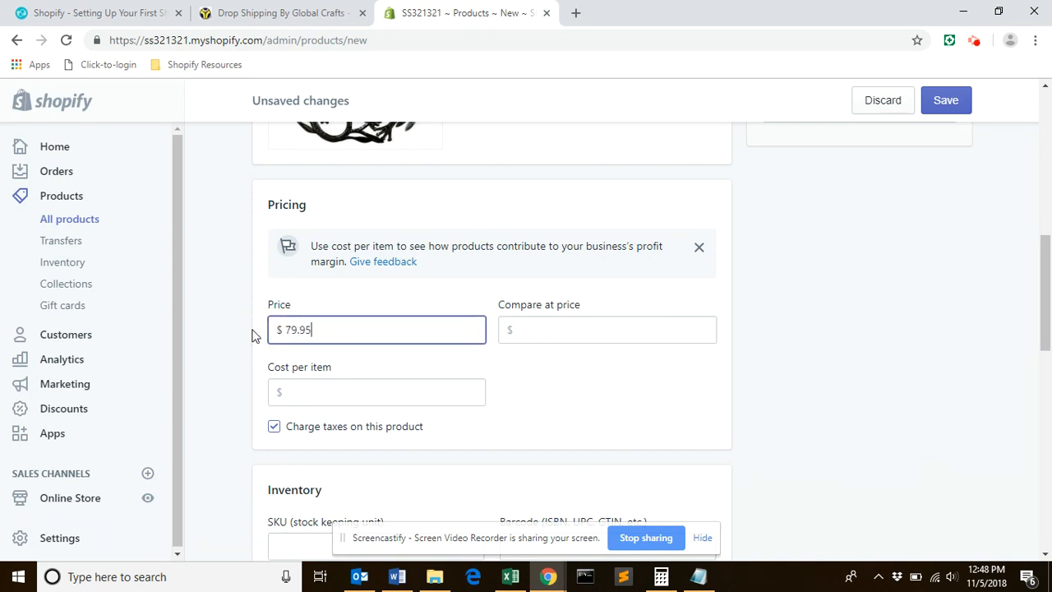
pyautogui.click(537, 332)
pyautogui.write('89.95')
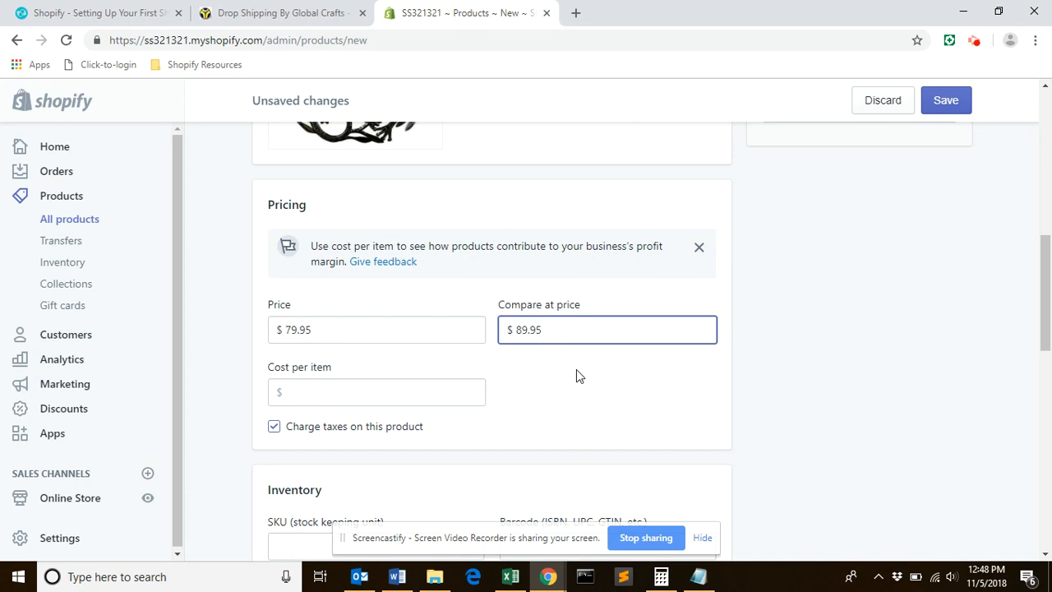
pyautogui.click(343, 390)
pyautogui.write('50')
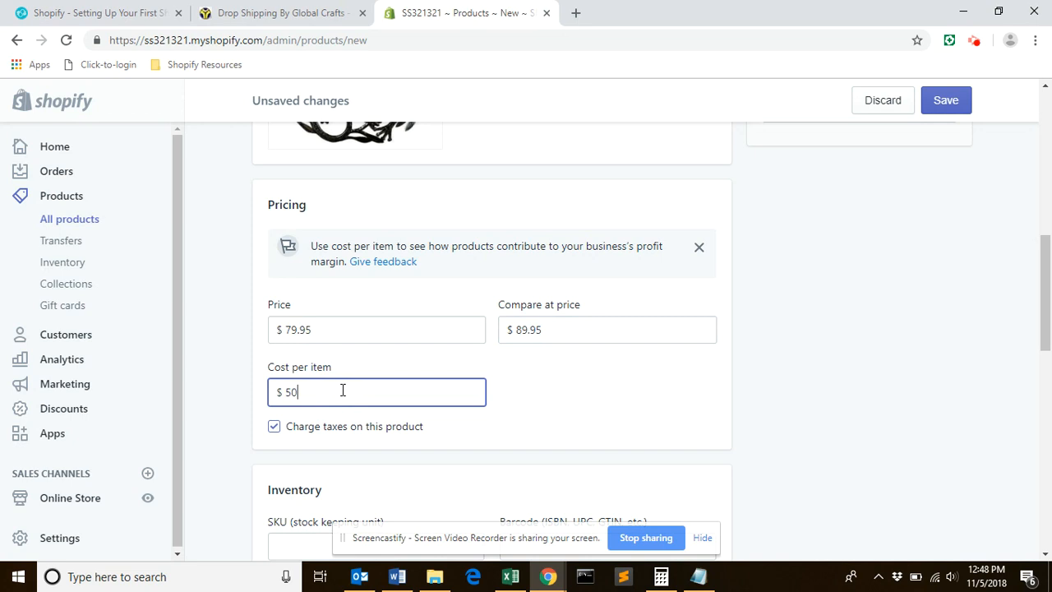
pyautogui.click(584, 371)
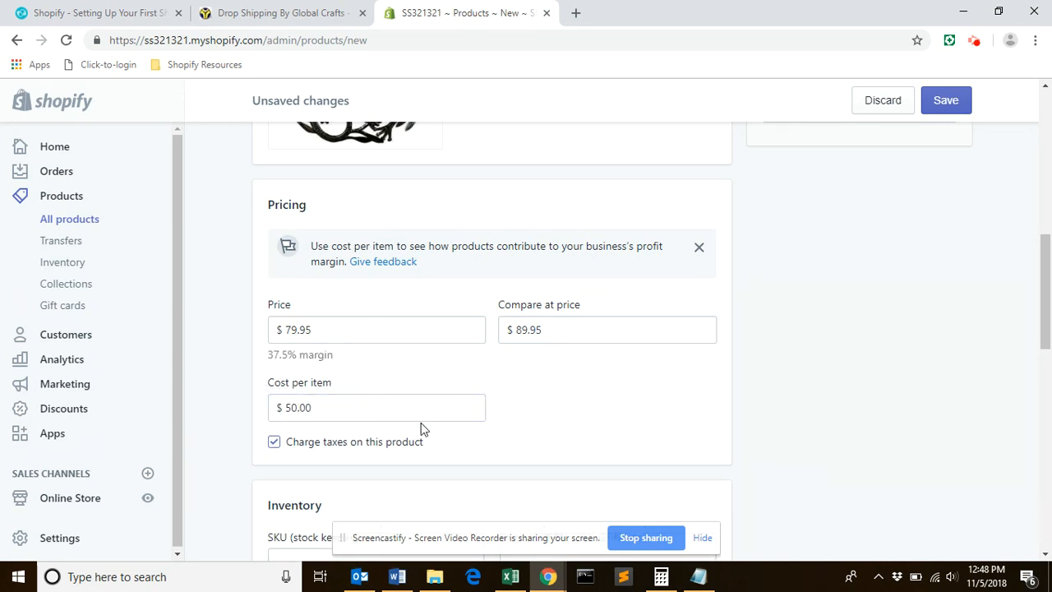
# Enter HMD0012 as the product's SKU and leave the barcode empty.
pyautogui.moveTo(1046, 308); pyautogui.dragTo(1044, 362)
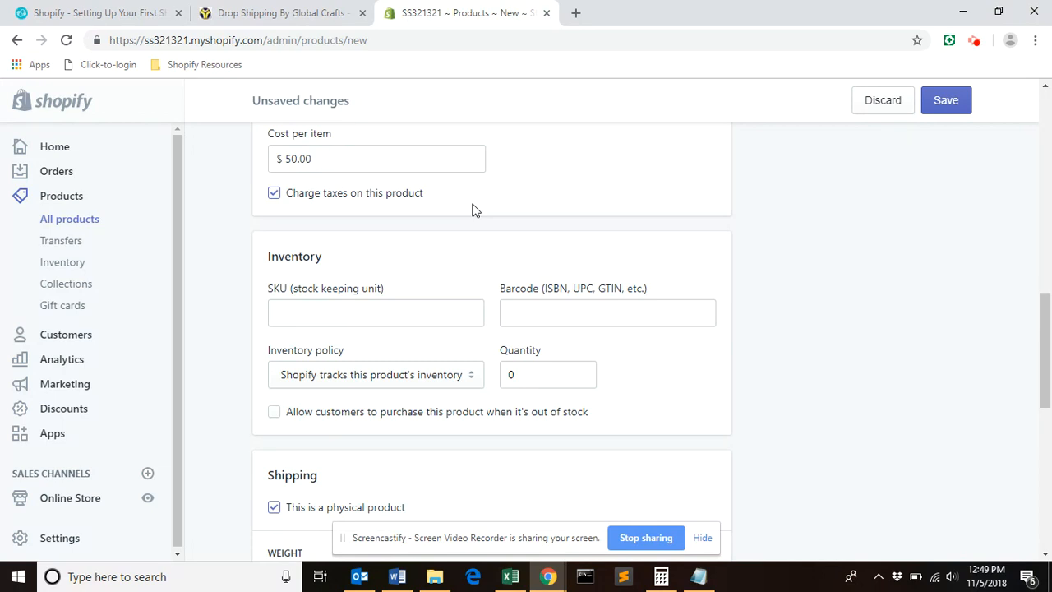
pyautogui.click(324, 304)
pyautogui.write('HMD00')
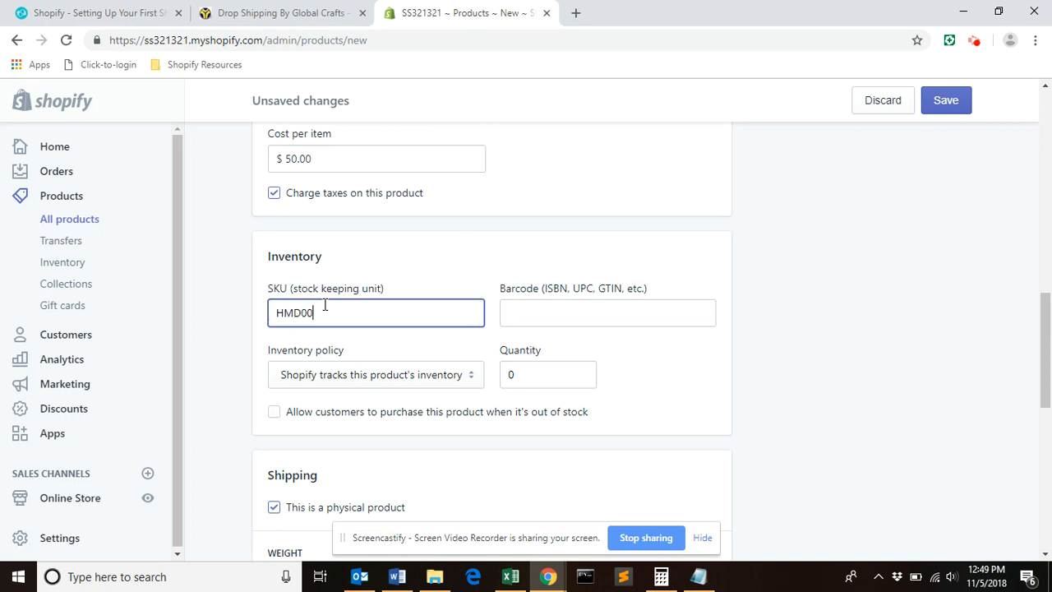
pyautogui.write('12')
pyautogui.click(535, 315)
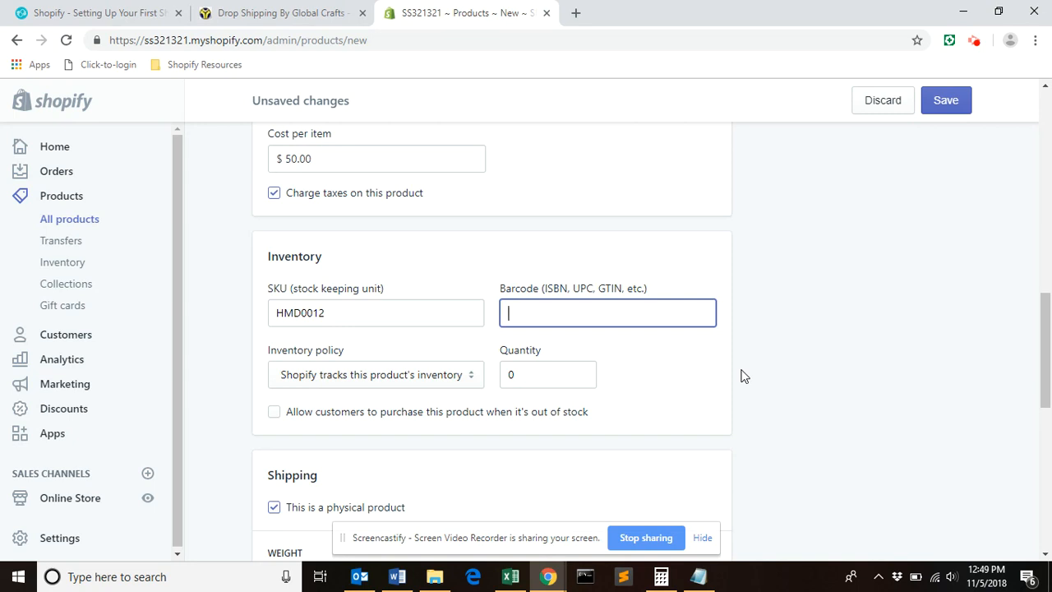
# Set the product's inventory quantity to 1.
pyautogui.click(1048, 374)
pyautogui.moveTo(1048, 374); pyautogui.dragTo(1047, 397)
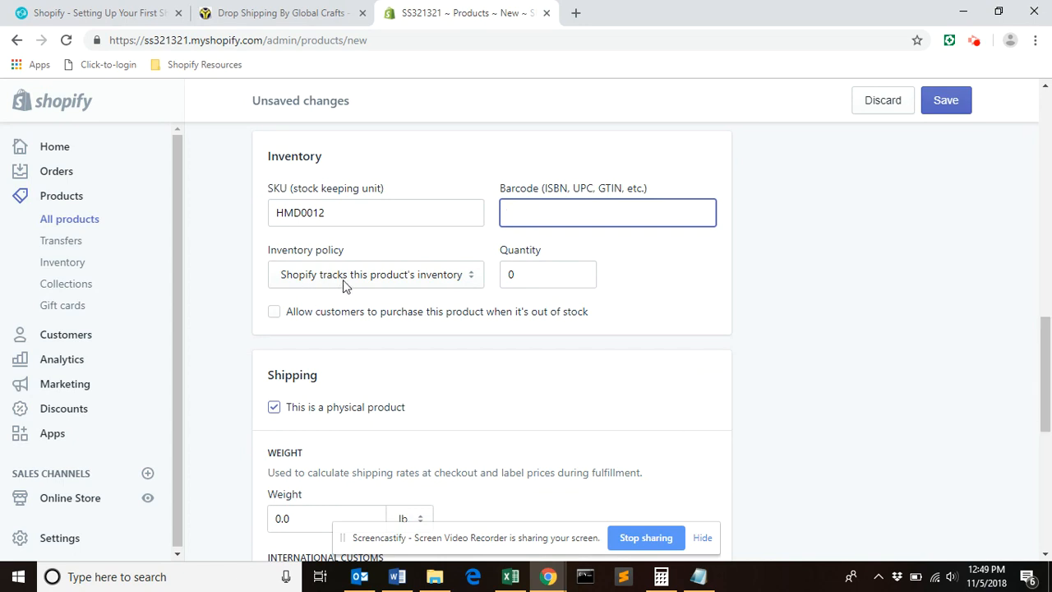
pyautogui.click(519, 275)
pyautogui.press('BackSpace')
pyautogui.write('1')
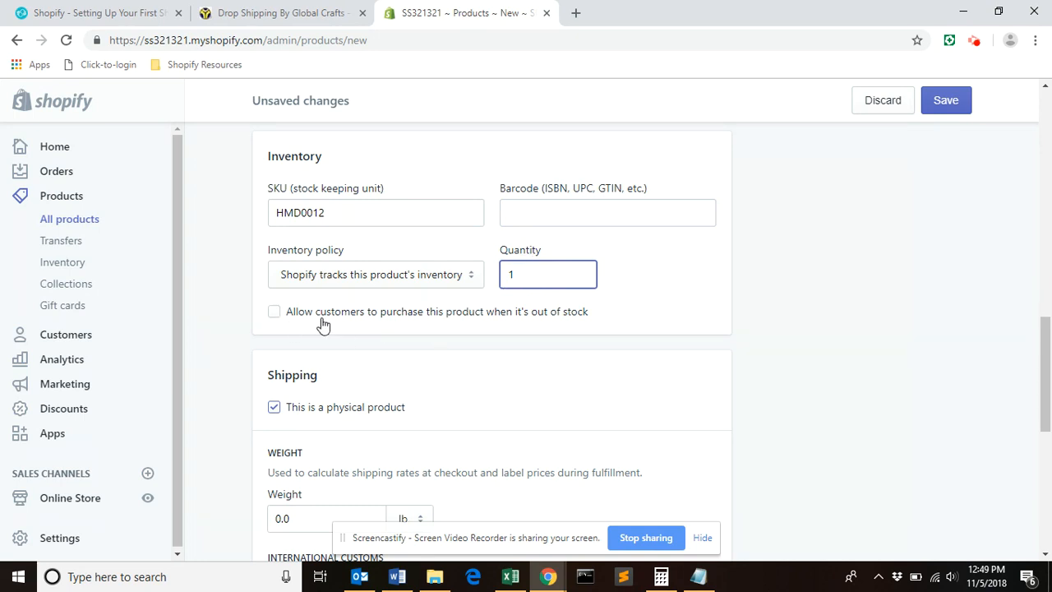
# Set the product's shipping weight to 5 lb.
pyautogui.moveTo(1050, 351); pyautogui.dragTo(1049, 382)
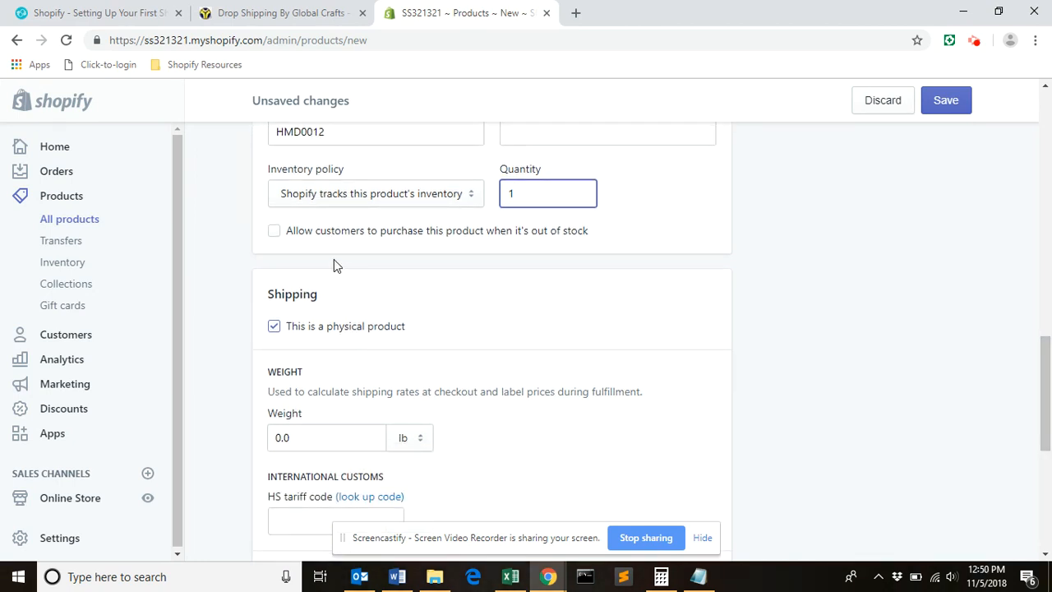
pyautogui.click(301, 438)
pyautogui.press('BackSpace')
pyautogui.press('BackSpace')
pyautogui.write('0.')
pyautogui.press('BackSpace')
pyautogui.press('BackSpace')
pyautogui.press('BackSpace')
pyautogui.write('5')
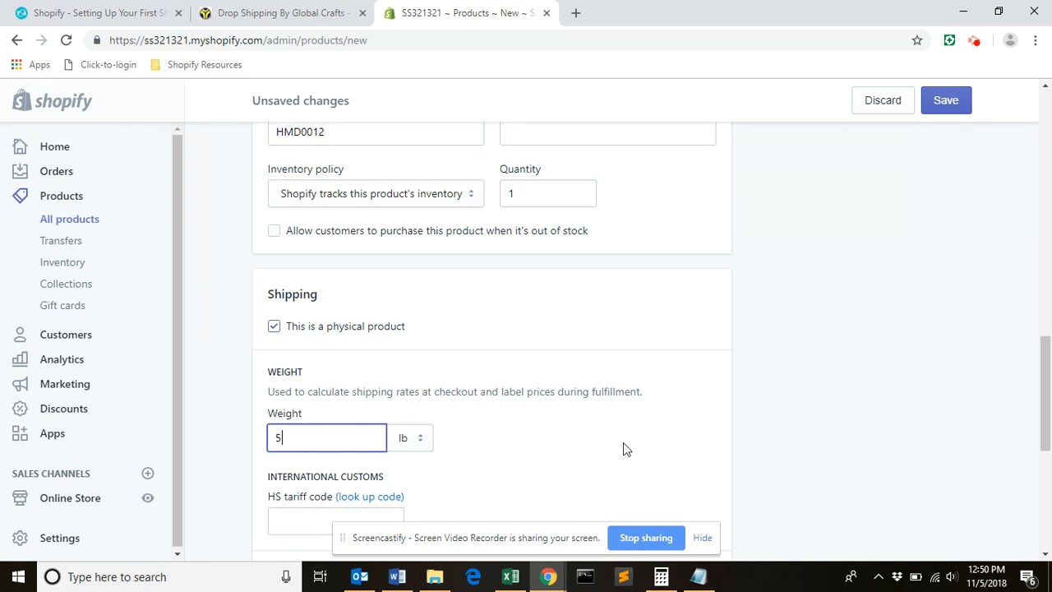
# Add product variants using the Size option with the values 24 inch and 12 inch.
pyautogui.moveTo(1042, 391); pyautogui.dragTo(1048, 456)
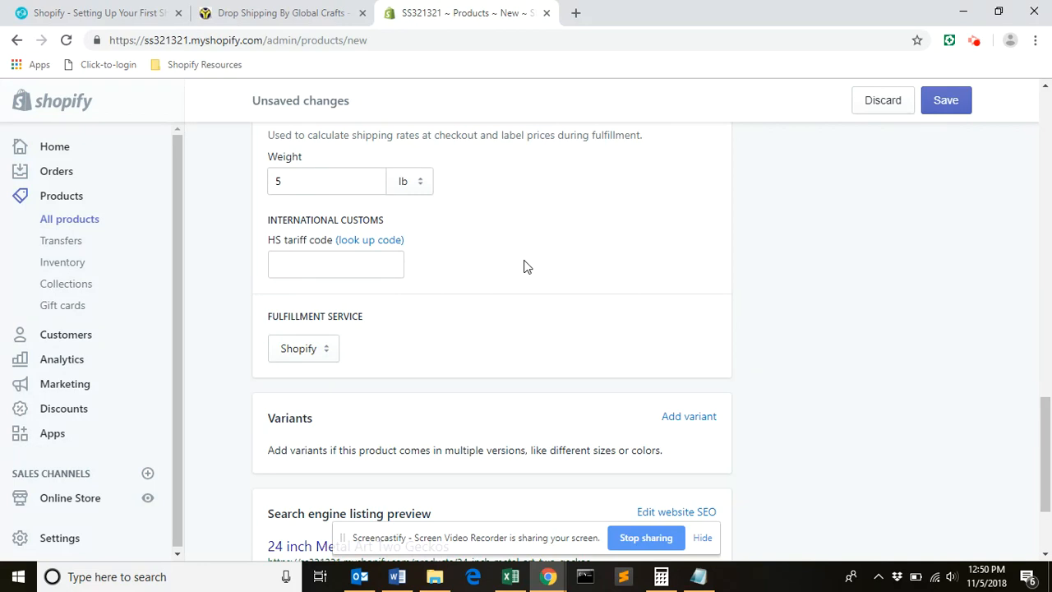
pyautogui.moveTo(1044, 414); pyautogui.dragTo(1048, 447)
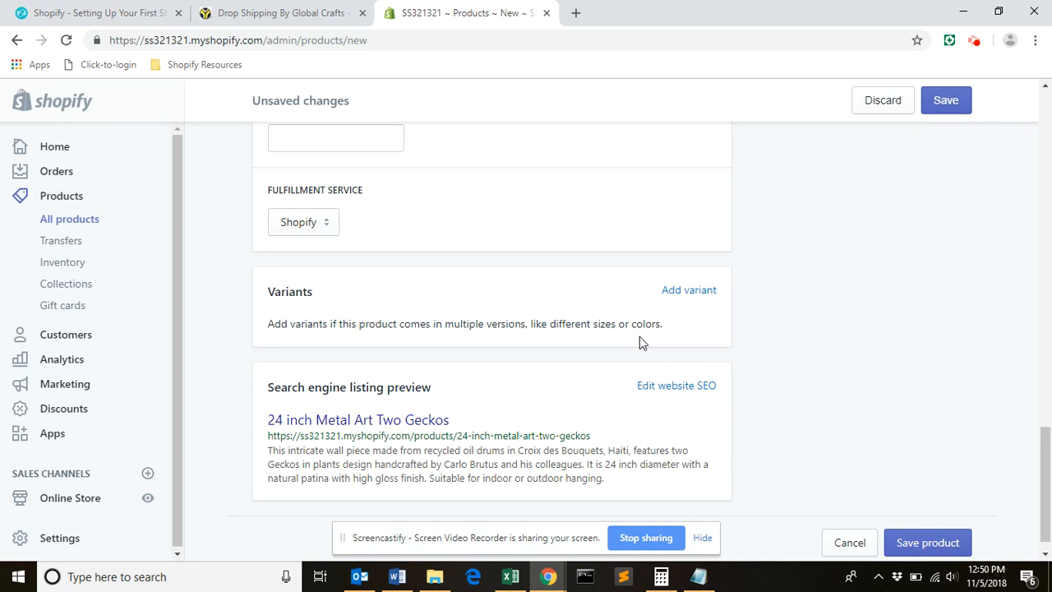
pyautogui.click(702, 291)
pyautogui.click(426, 405)
pyautogui.write('24')
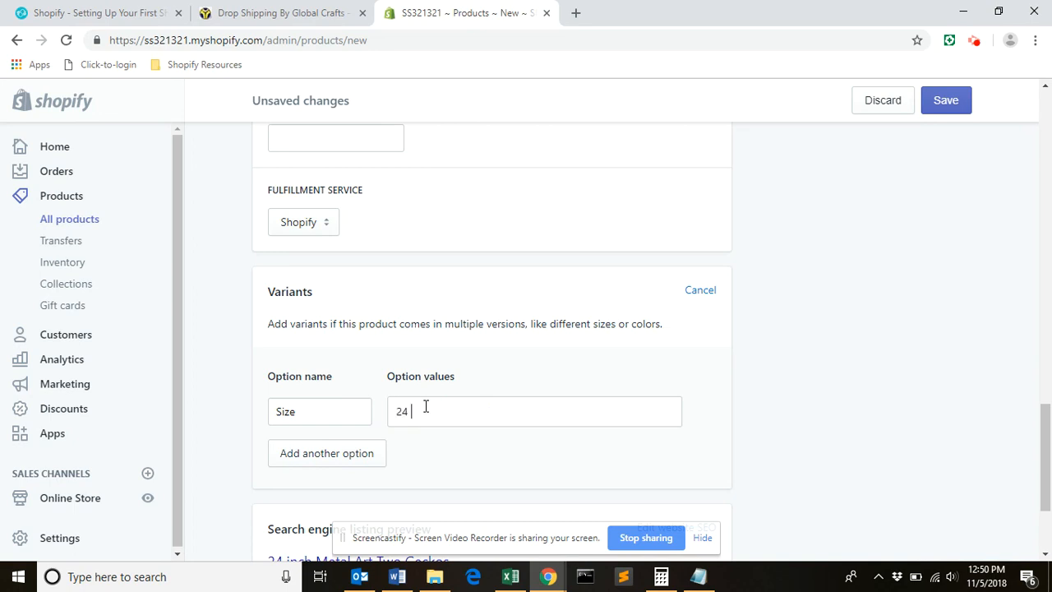
pyautogui.write(' inch')
pyautogui.click(352, 457)
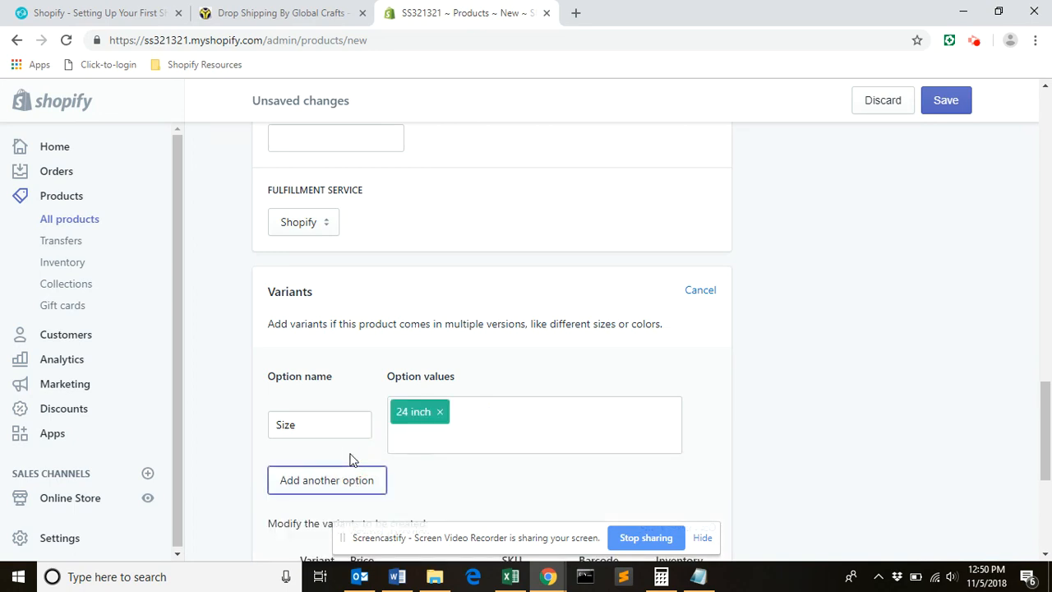
pyautogui.click(473, 414)
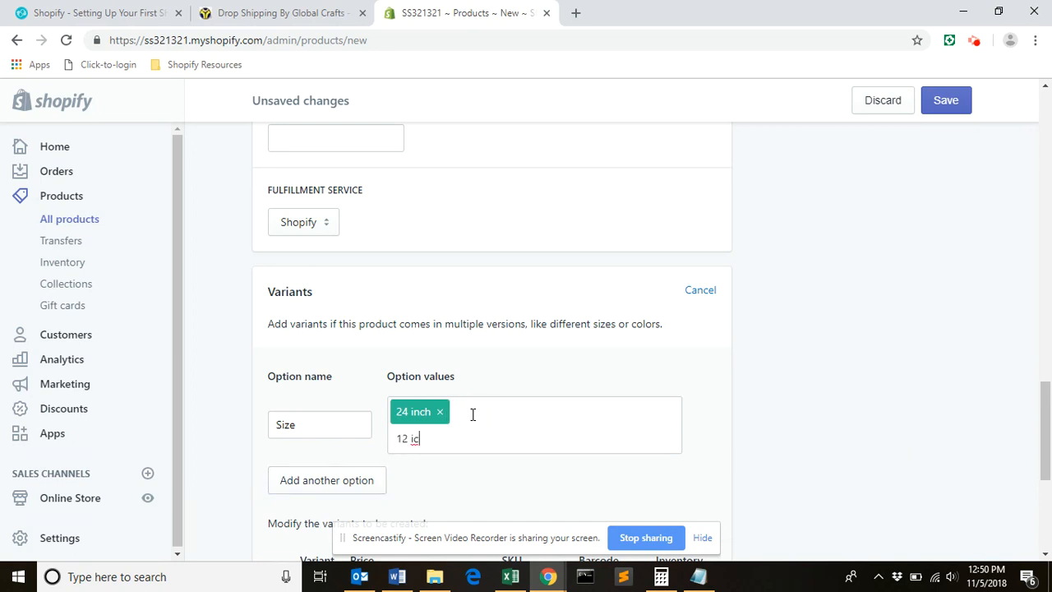
pyautogui.click(506, 475)
# Change the SKU of the 24 inch variant to HMD0012a and of the 12 inch variant to HMD0012b.
pyautogui.scroll(-3, 1044, 419)
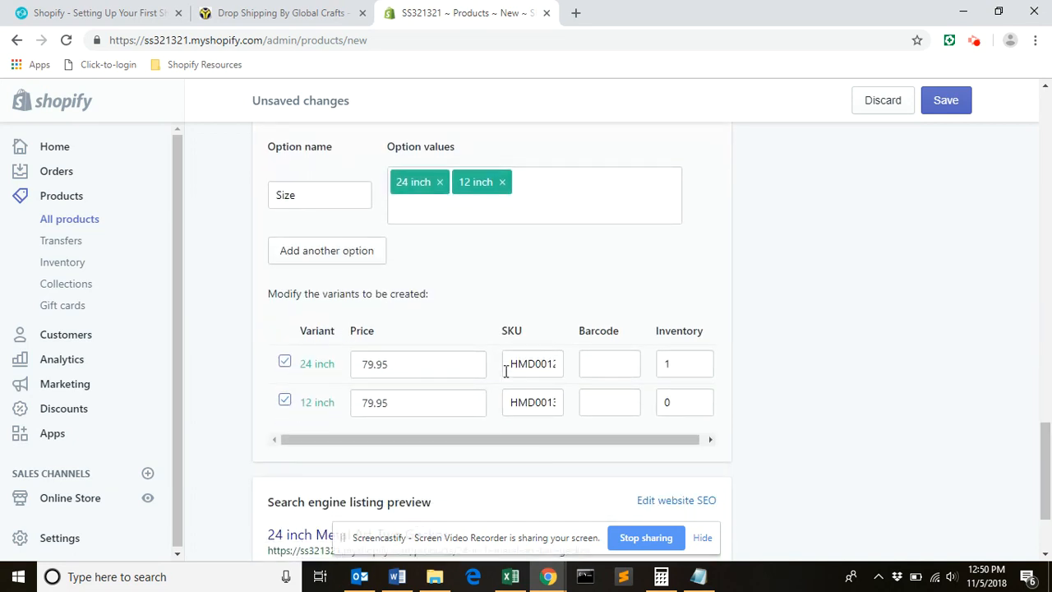
pyautogui.moveTo(529, 364); pyautogui.dragTo(570, 371)
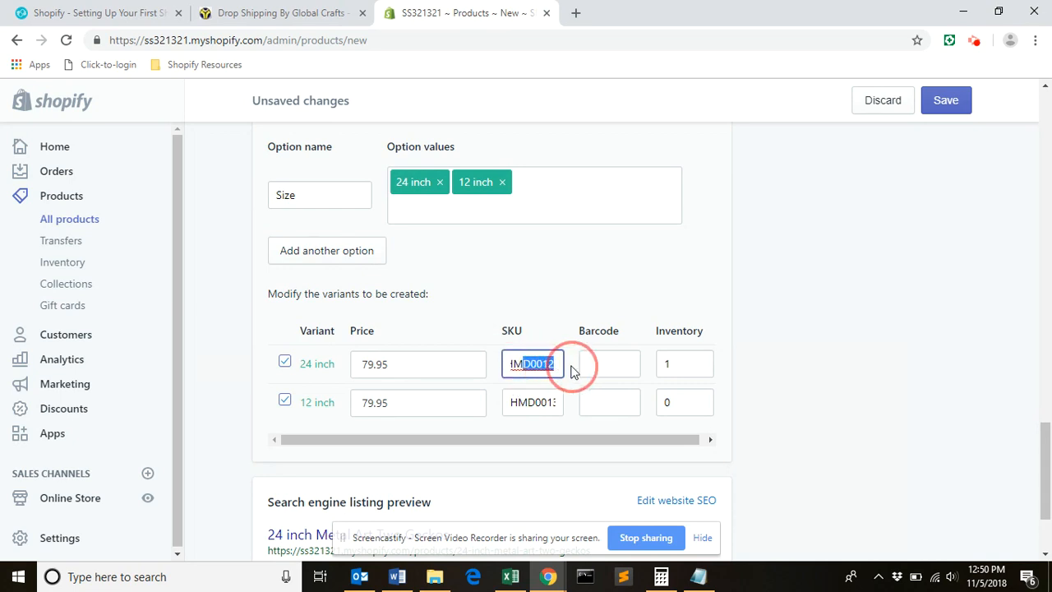
pyautogui.moveTo(526, 404); pyautogui.dragTo(575, 416)
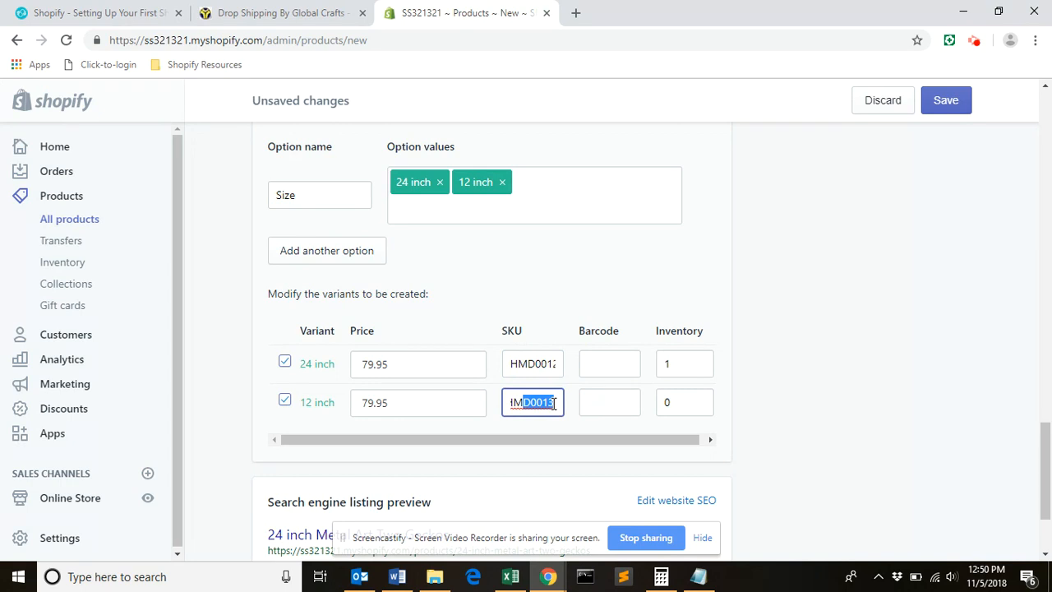
pyautogui.click(556, 361)
pyautogui.press('Right')
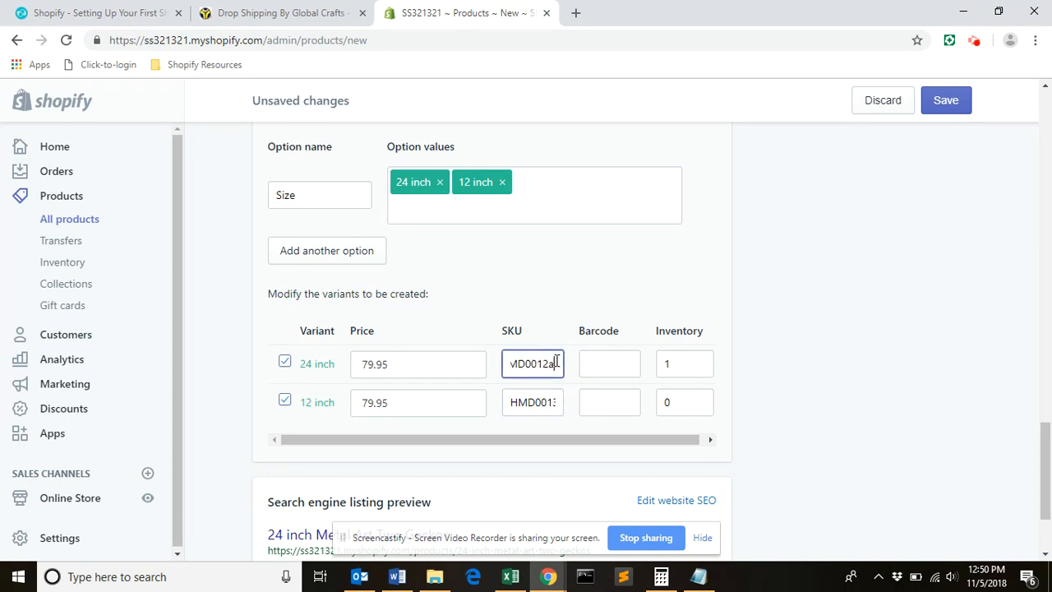
pyautogui.click(554, 402)
pyautogui.press('BackSpace')
pyautogui.write('2b')
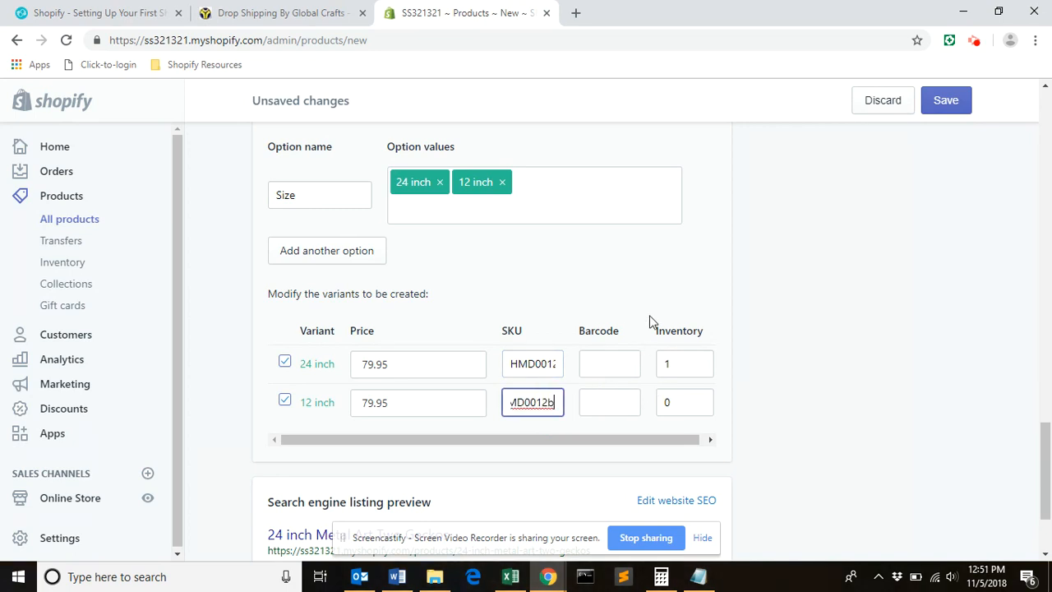
# Set the 12 inch variant's inventory to 1 and its price to 39.95.
pyautogui.click(679, 408)
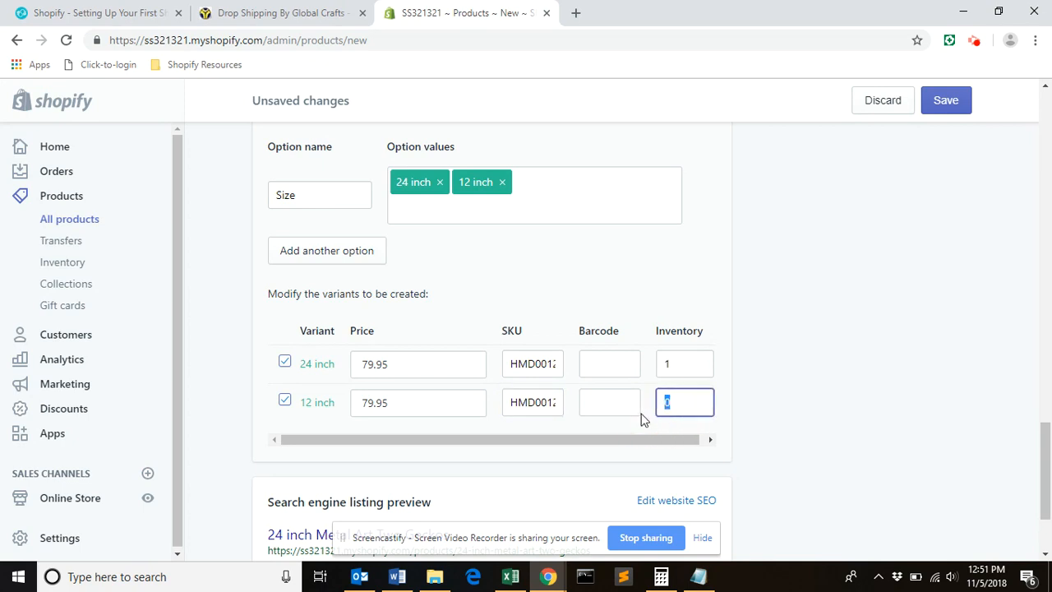
pyautogui.click(370, 401)
pyautogui.press('BackSpace')
pyautogui.write('3')
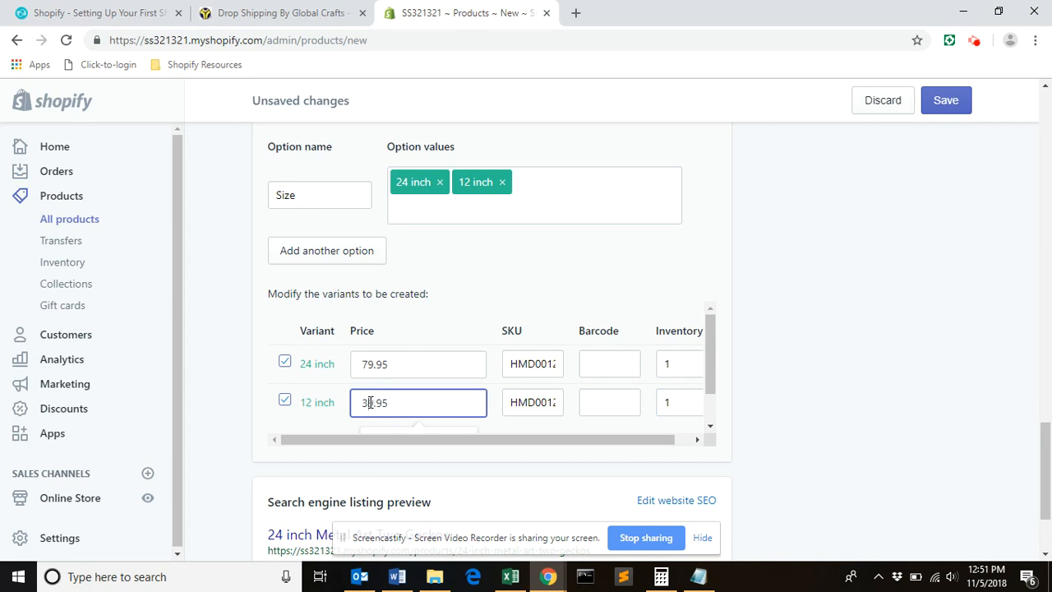
# Edit the search engine listing's page title to read "24 inch Metal Art Two Geckos - Metal Wall Art".
pyautogui.click(1044, 452)
pyautogui.moveTo(1044, 451); pyautogui.dragTo(1049, 489)
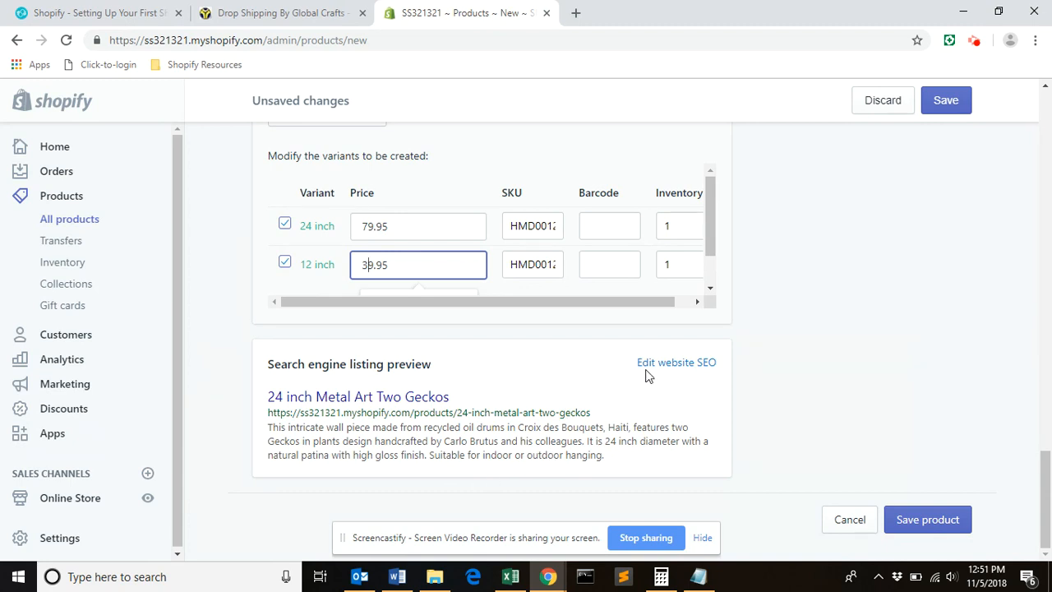
pyautogui.click(686, 363)
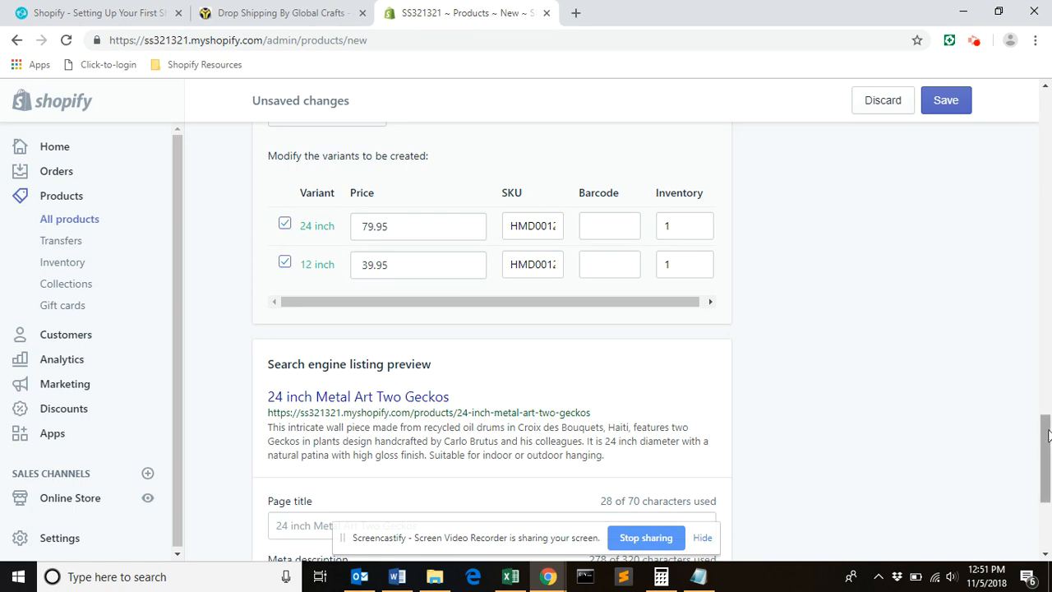
pyautogui.scroll(-3, 991, 473)
pyautogui.click(430, 287)
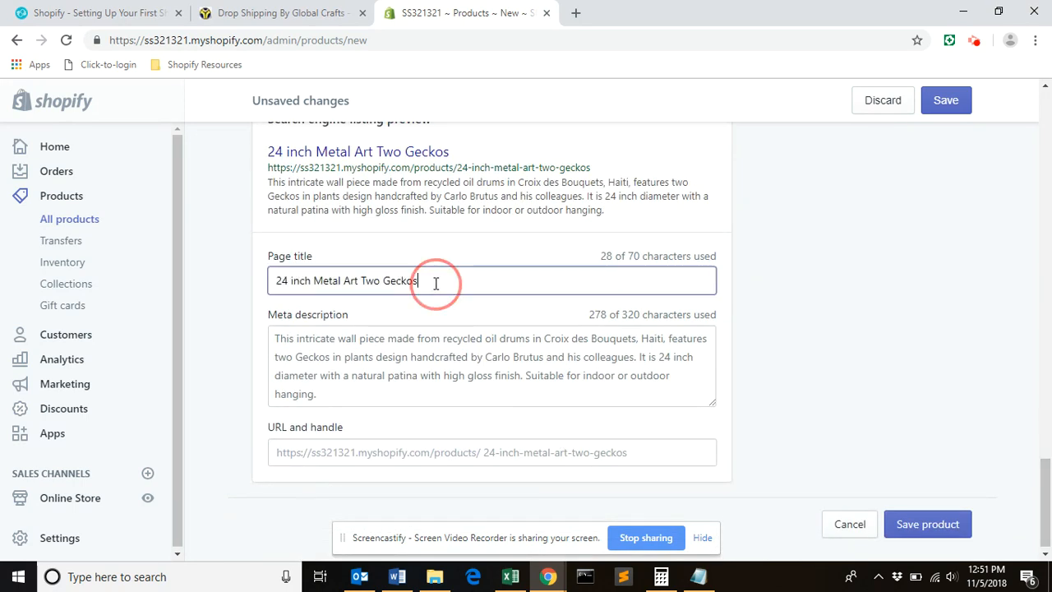
pyautogui.write('Metal Wall Art')
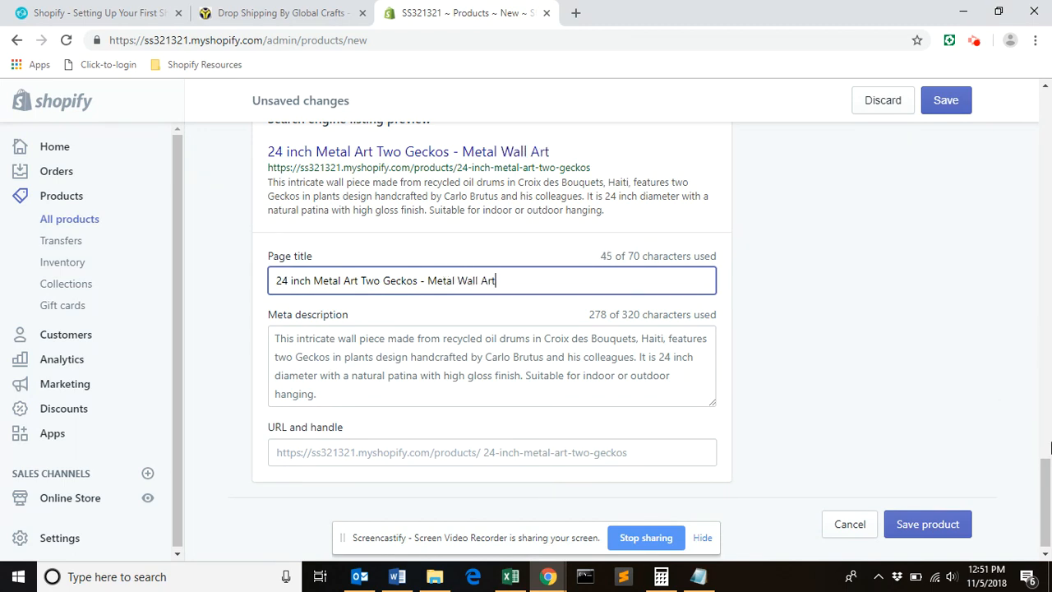
# Add Wall Art as the product type.
pyautogui.scroll(-1, 1051, 457)
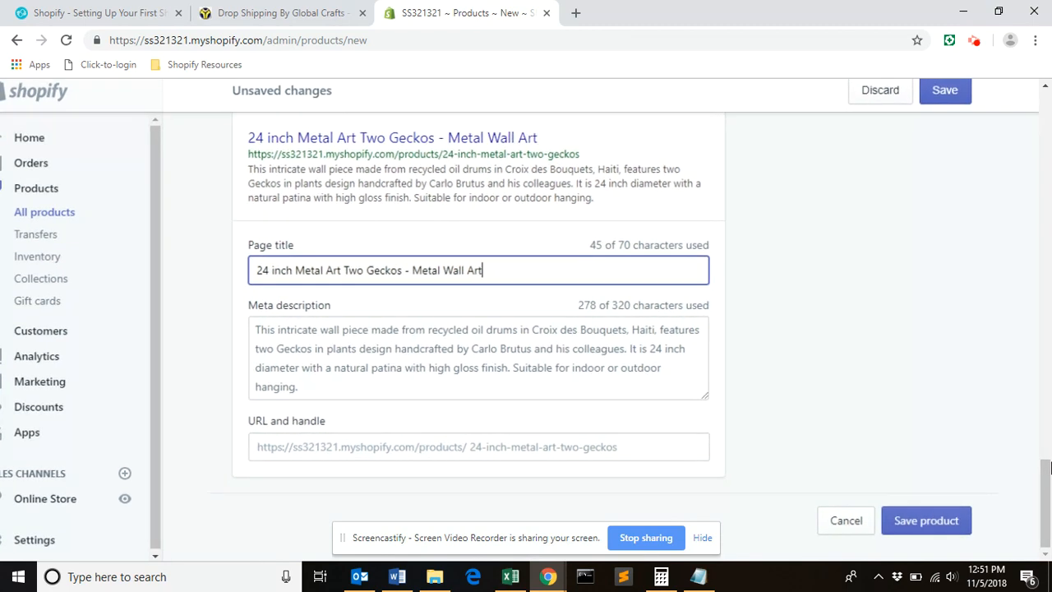
pyautogui.moveTo(1049, 468); pyautogui.dragTo(1041, 184)
pyautogui.click(821, 190)
pyautogui.write('Wall Art')
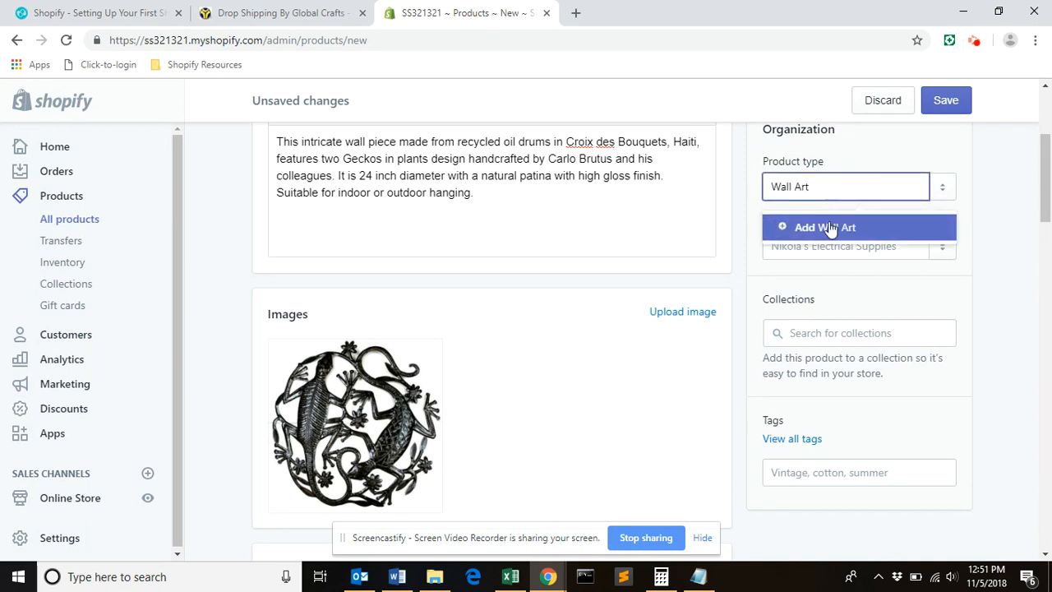
pyautogui.click(825, 230)
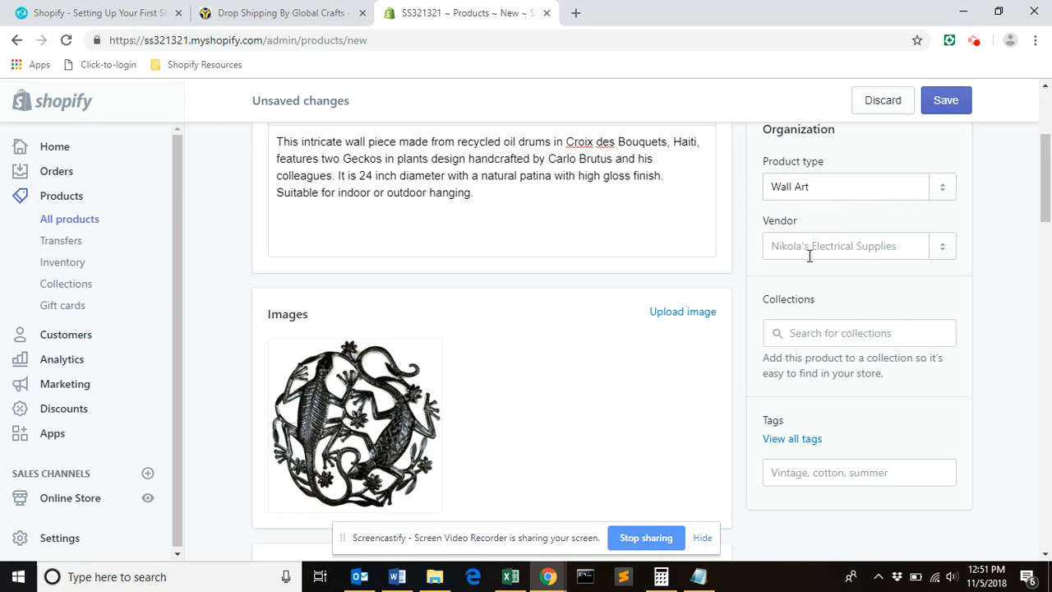
# Copy "Croix des Bouquets" from the gecko text file in Notepad and paste it as the product's vendor.
pyautogui.click(810, 255)
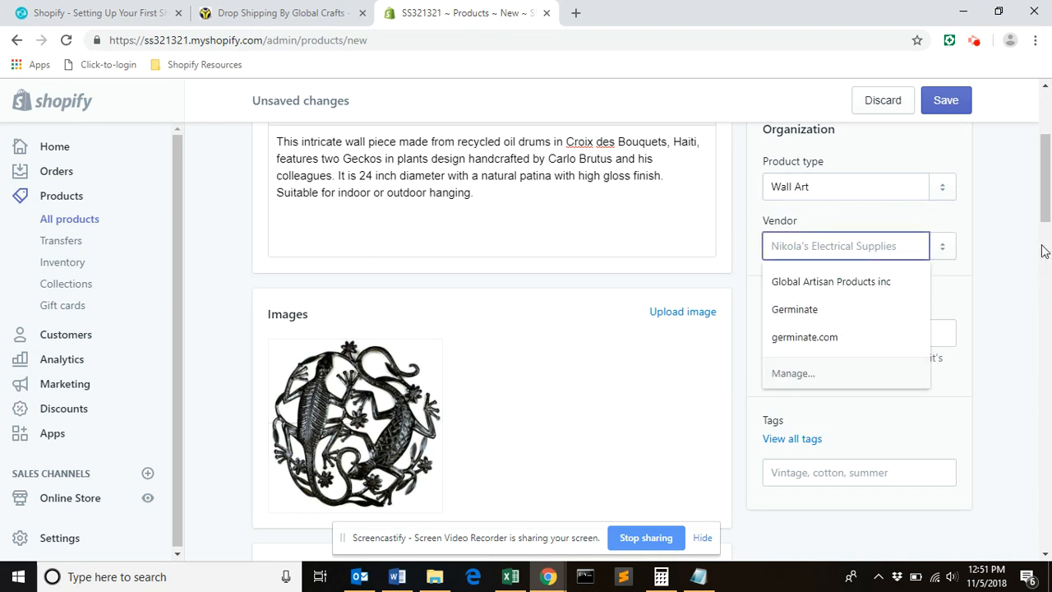
pyautogui.click(698, 576)
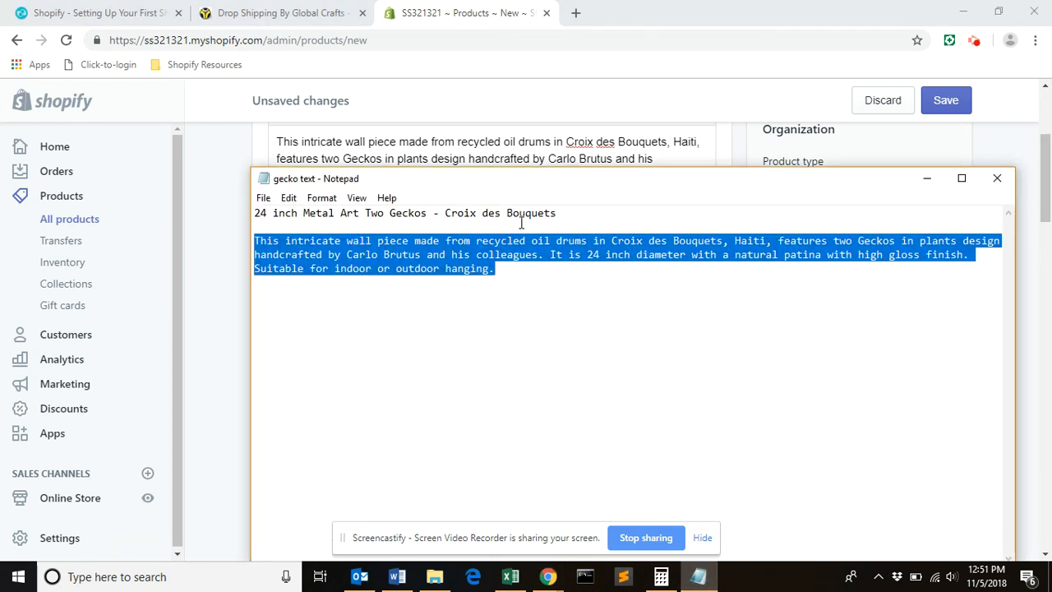
pyautogui.moveTo(557, 213); pyautogui.dragTo(447, 215)
pyautogui.hotkey('ctrl', 'c')
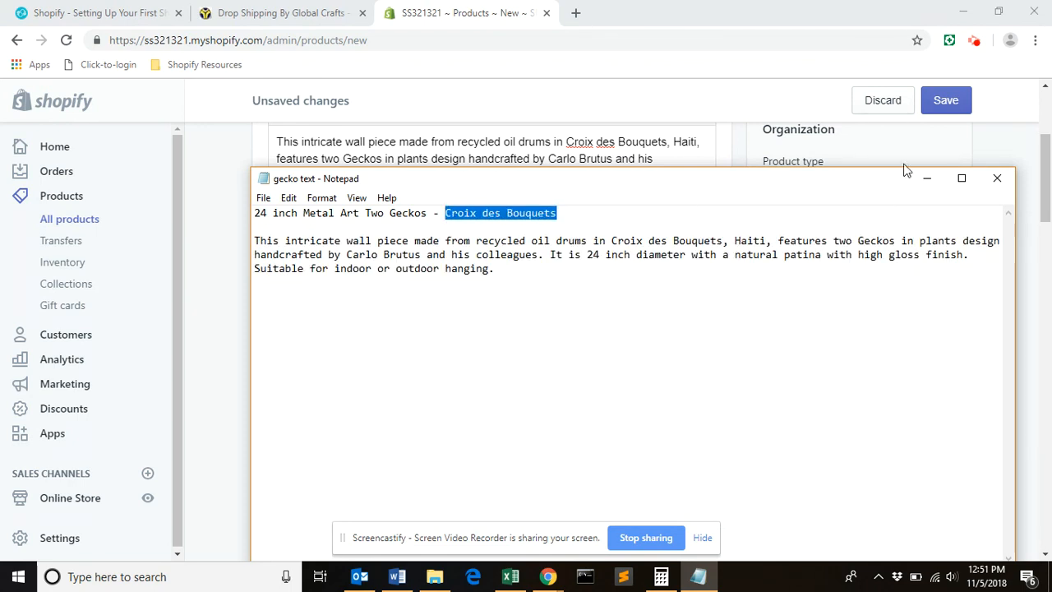
pyautogui.click(979, 161)
pyautogui.hotkey('ctrl', 'v')
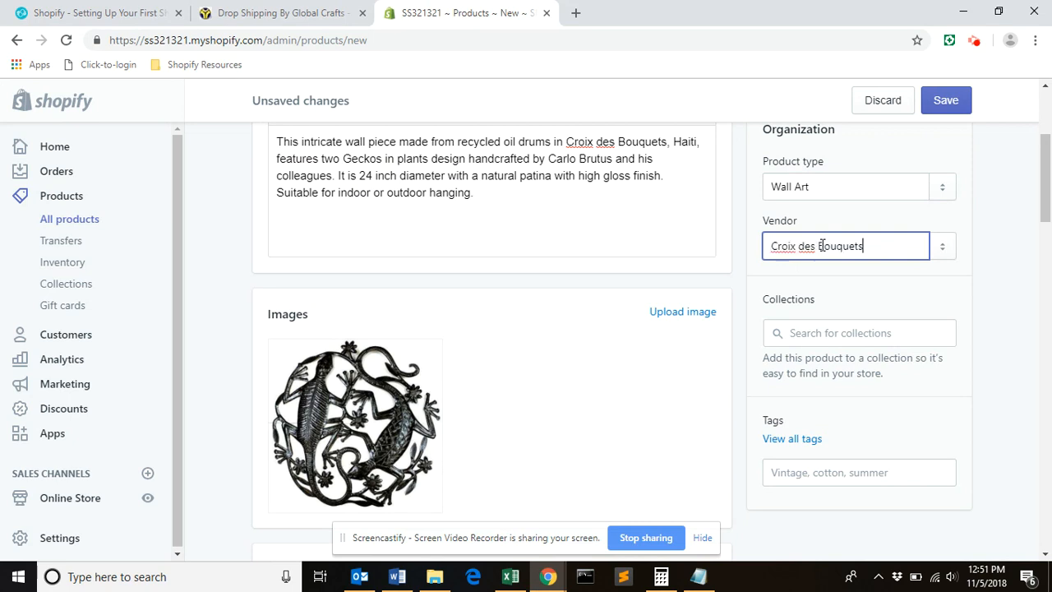
pyautogui.click(830, 335)
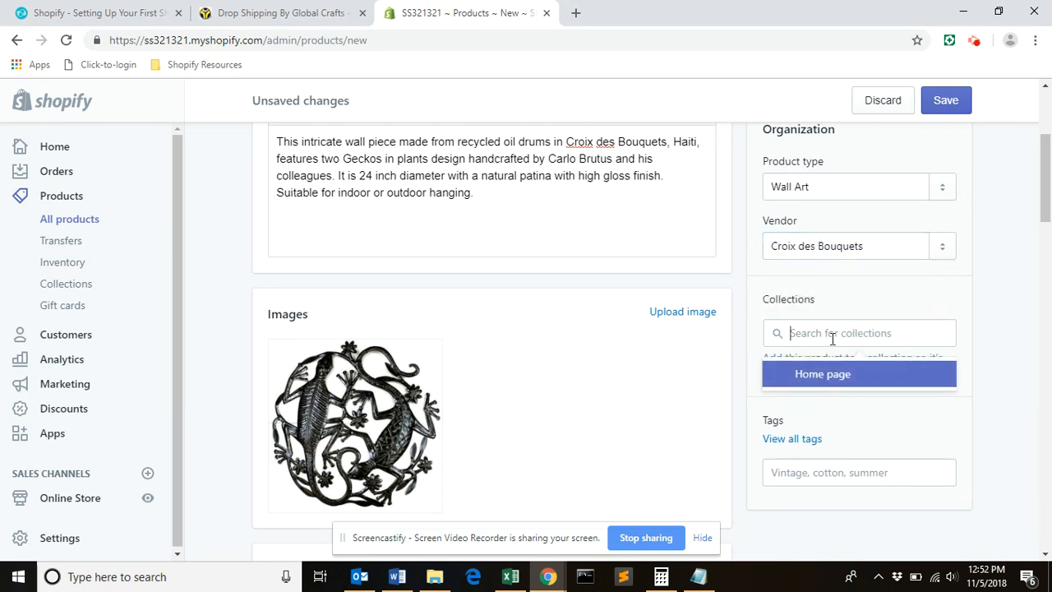
pyautogui.write('Gecko')
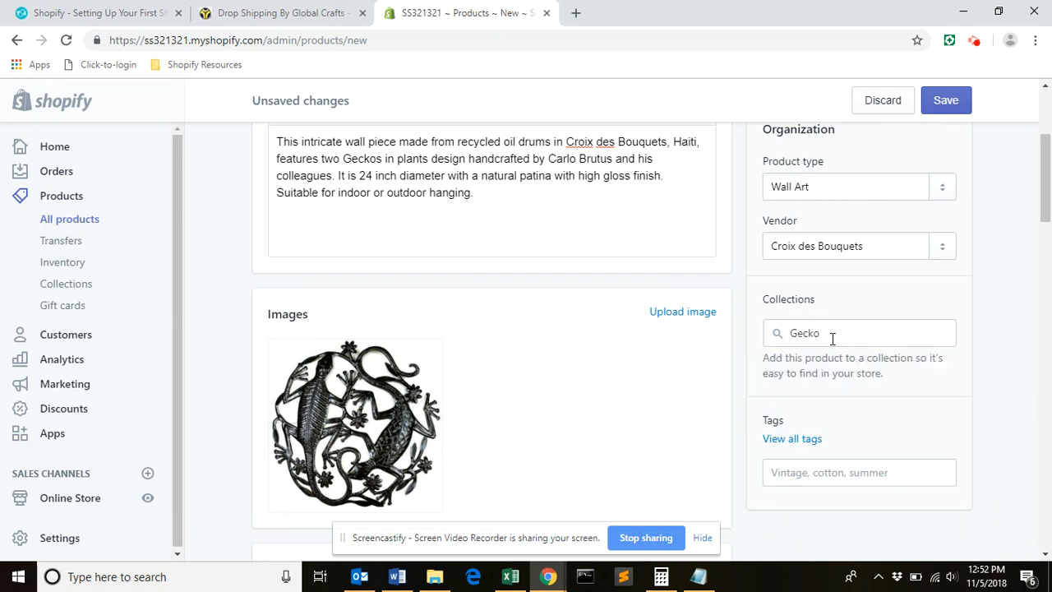
pyautogui.press('BackSpace')
pyautogui.press('BackSpace')
pyautogui.press('BackSpace')
pyautogui.press('BackSpace')
pyautogui.press('BackSpace')
# Add the tags Gecko and Large to the product.
pyautogui.click(794, 482)
pyautogui.write('Gecko')
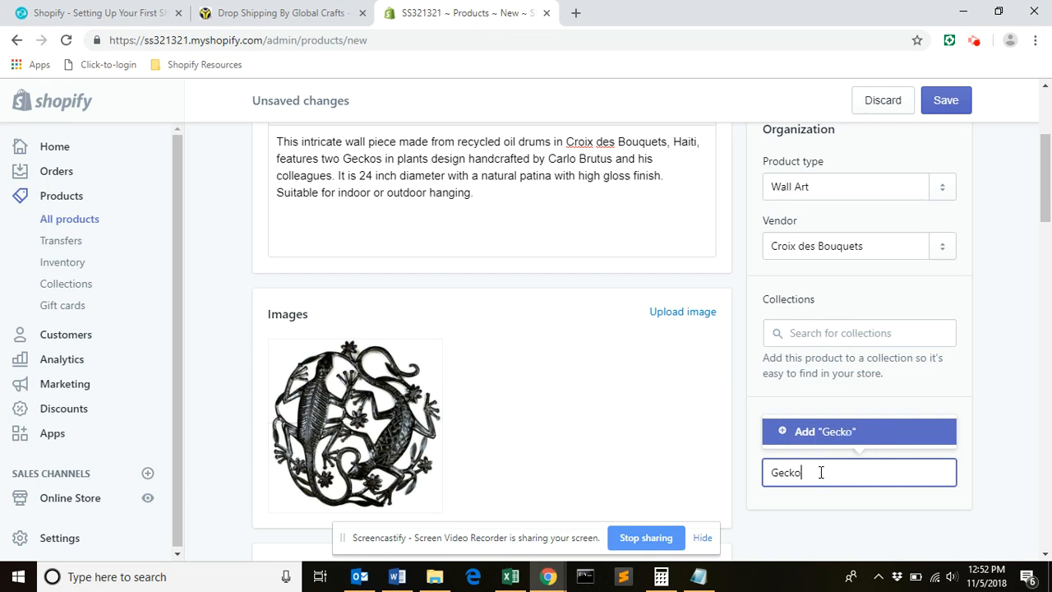
pyautogui.click(801, 432)
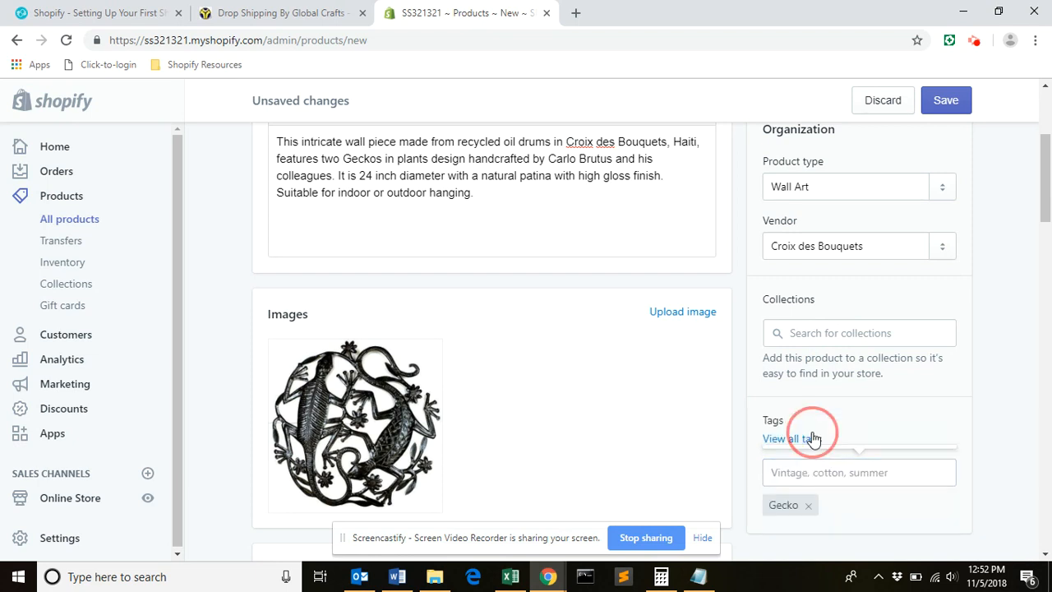
pyautogui.click(836, 476)
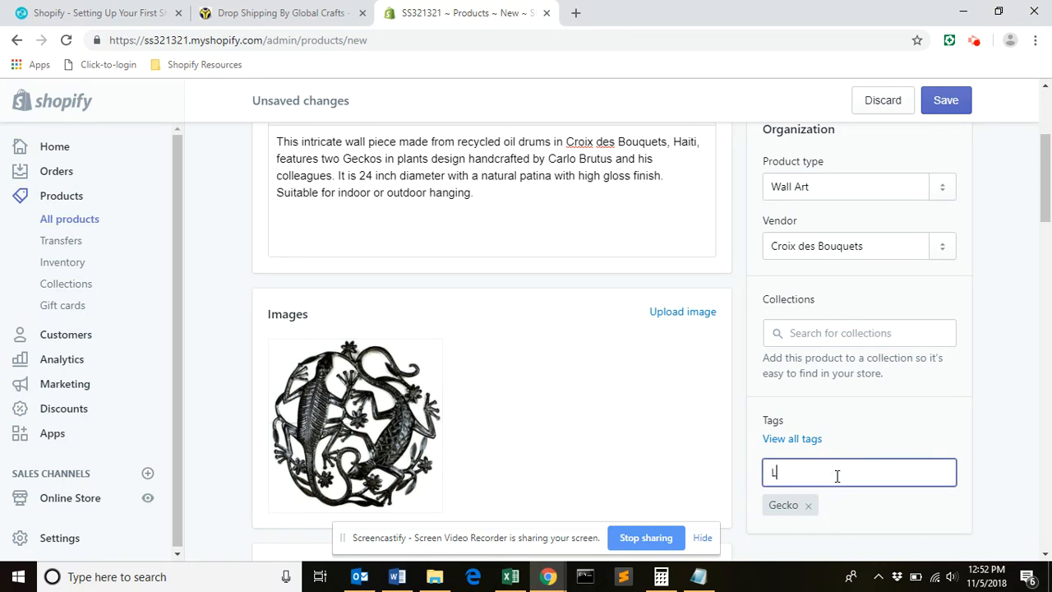
pyautogui.write('Large')
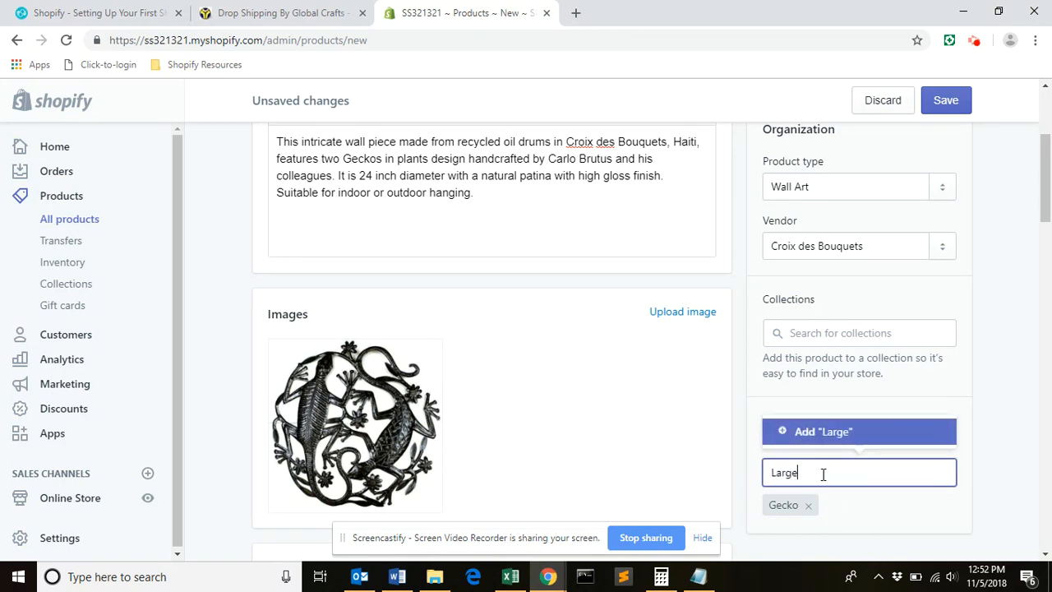
pyautogui.press('Return')
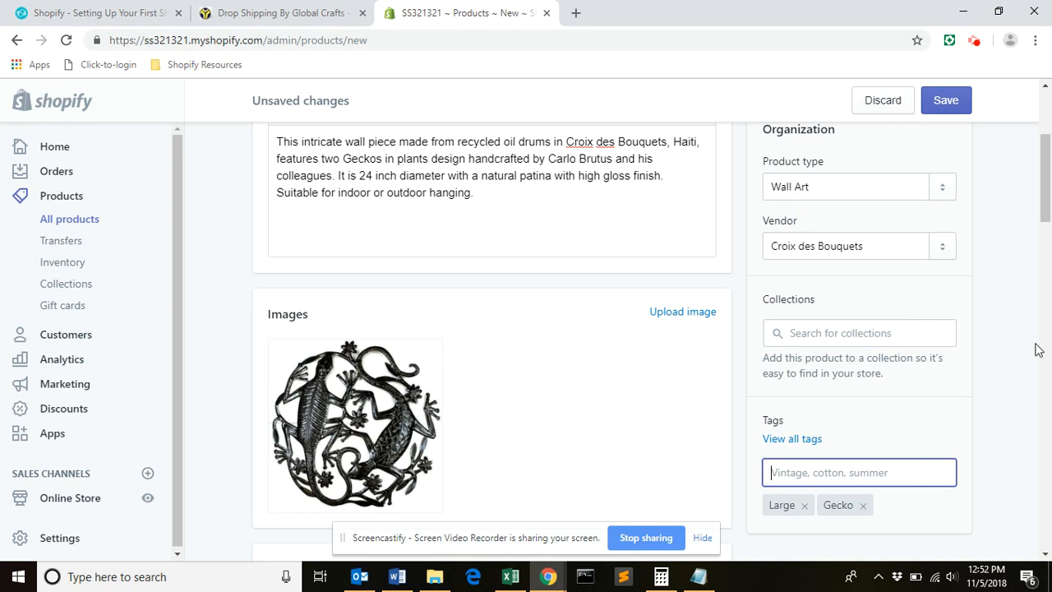
# Save the new product and open its page in the online store.
pyautogui.moveTo(1045, 201); pyautogui.dragTo(1045, 156)
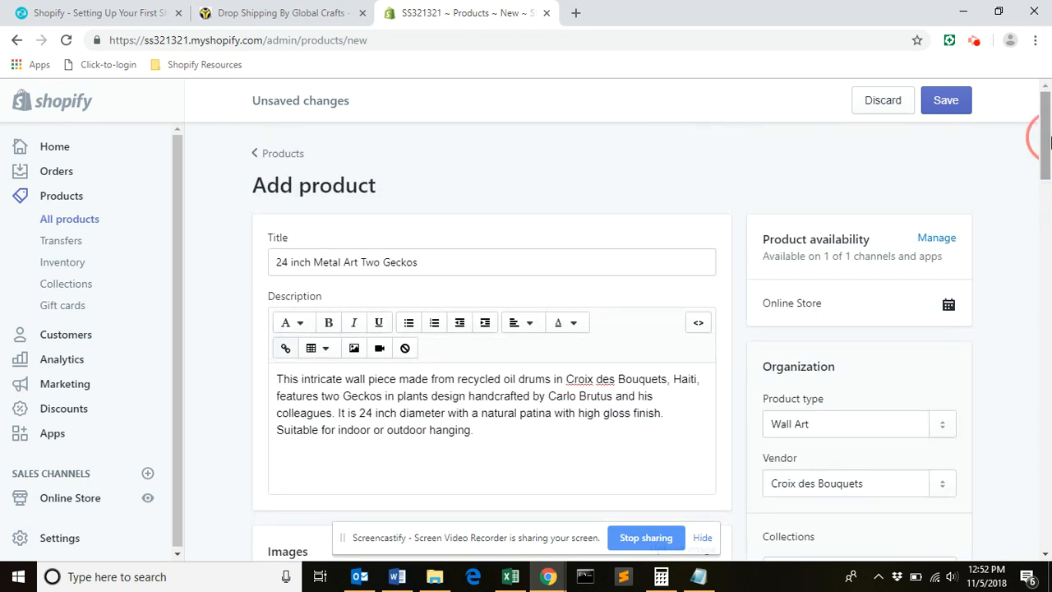
pyautogui.click(945, 105)
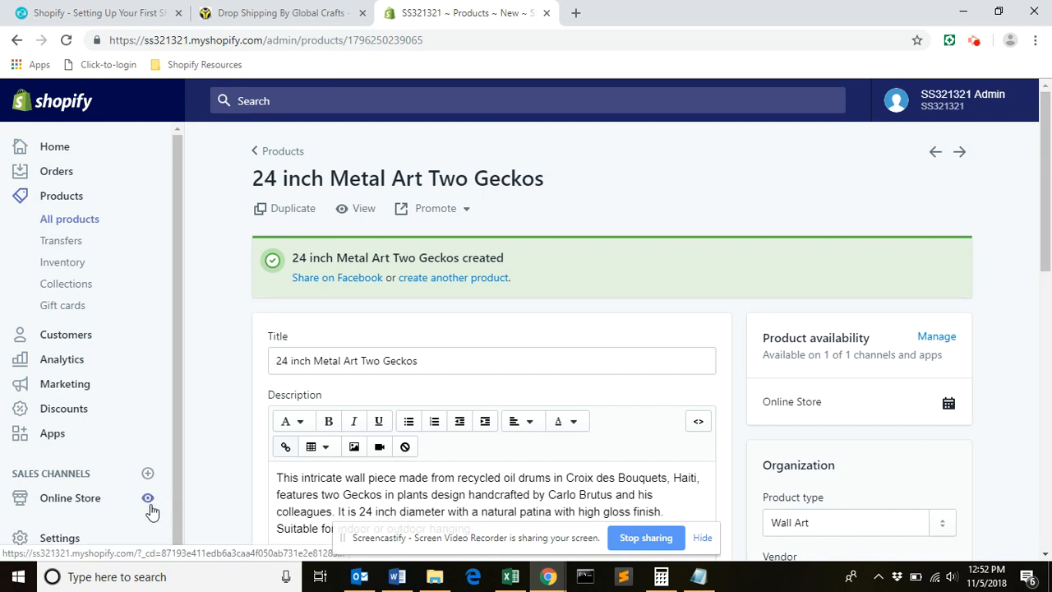
pyautogui.click(364, 210)
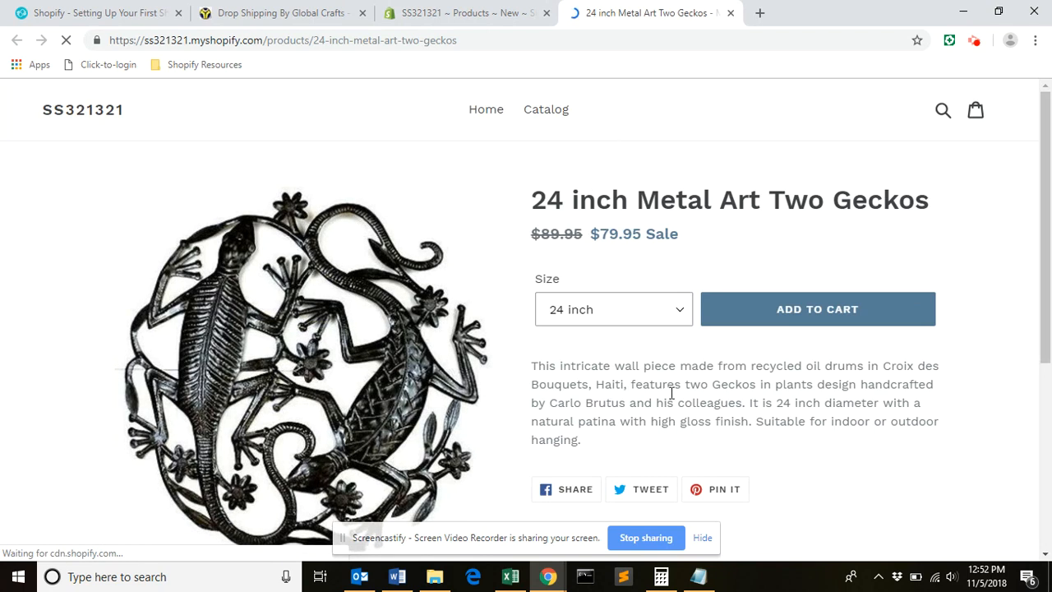
# Return to the store admin and review the password protection settings in the online store preferences.
pyautogui.click(475, 24)
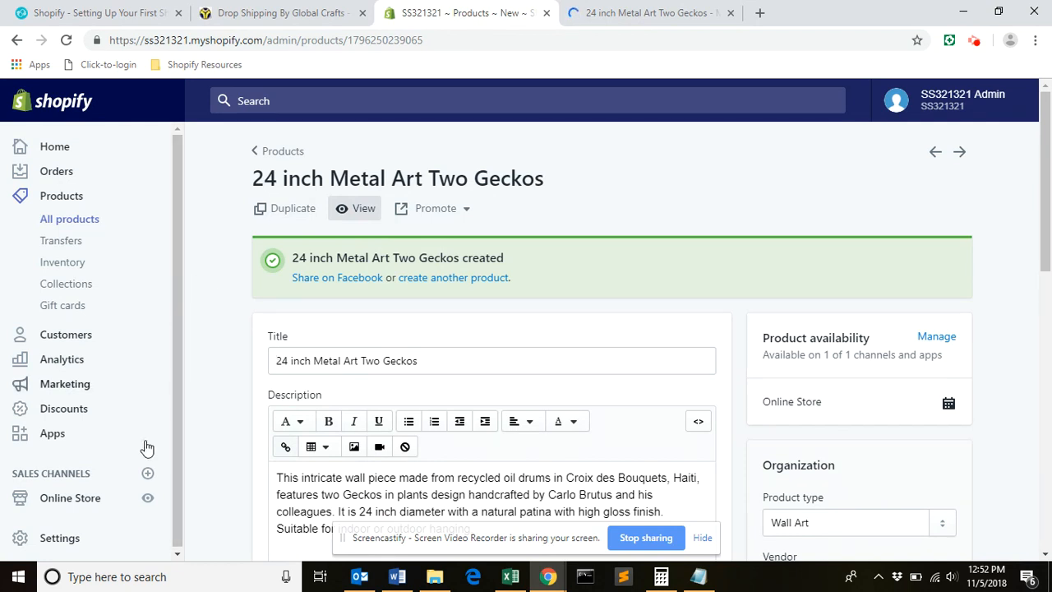
pyautogui.click(182, 385)
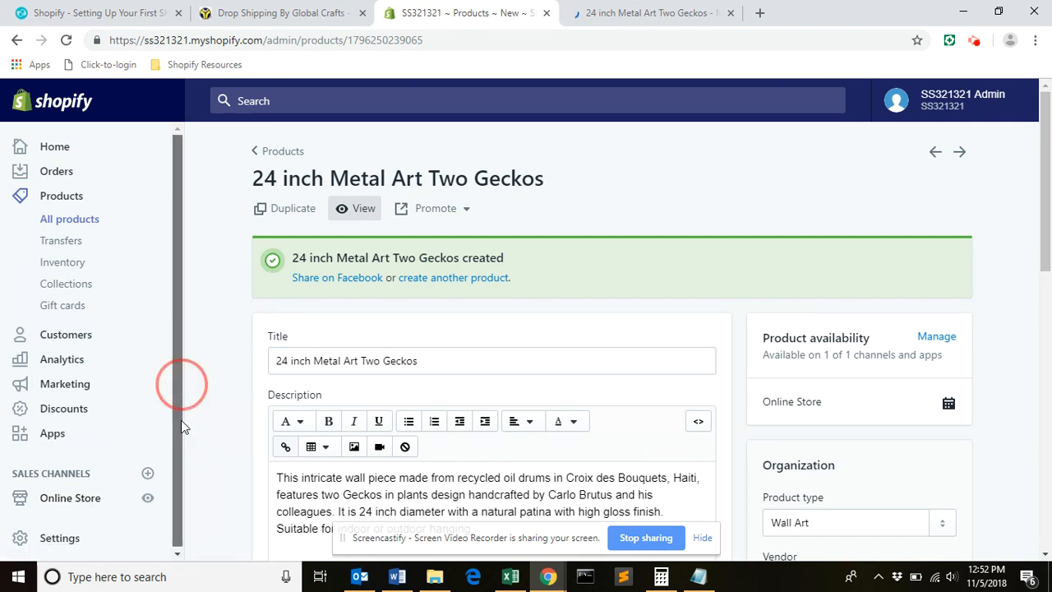
pyautogui.click(78, 498)
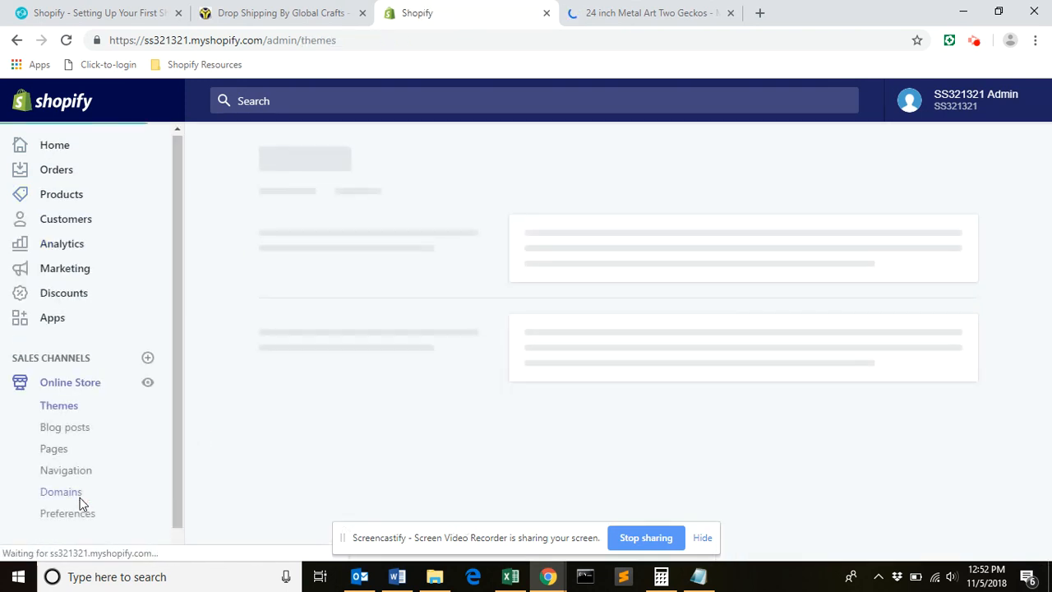
pyautogui.click(88, 513)
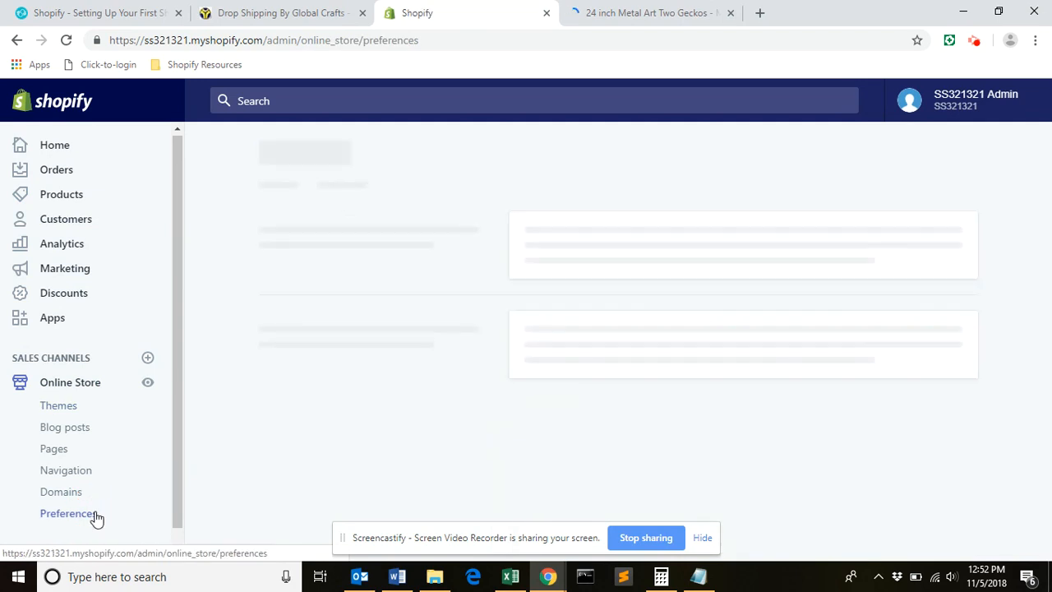
pyautogui.moveTo(1044, 216); pyautogui.dragTo(1049, 417)
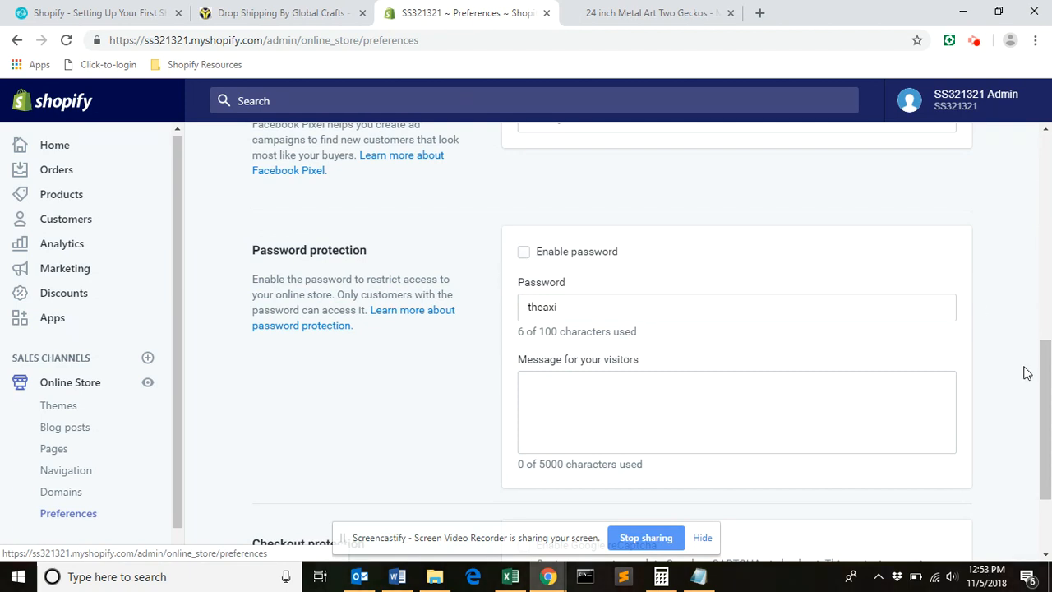
pyautogui.moveTo(1047, 382); pyautogui.dragTo(1032, 106)
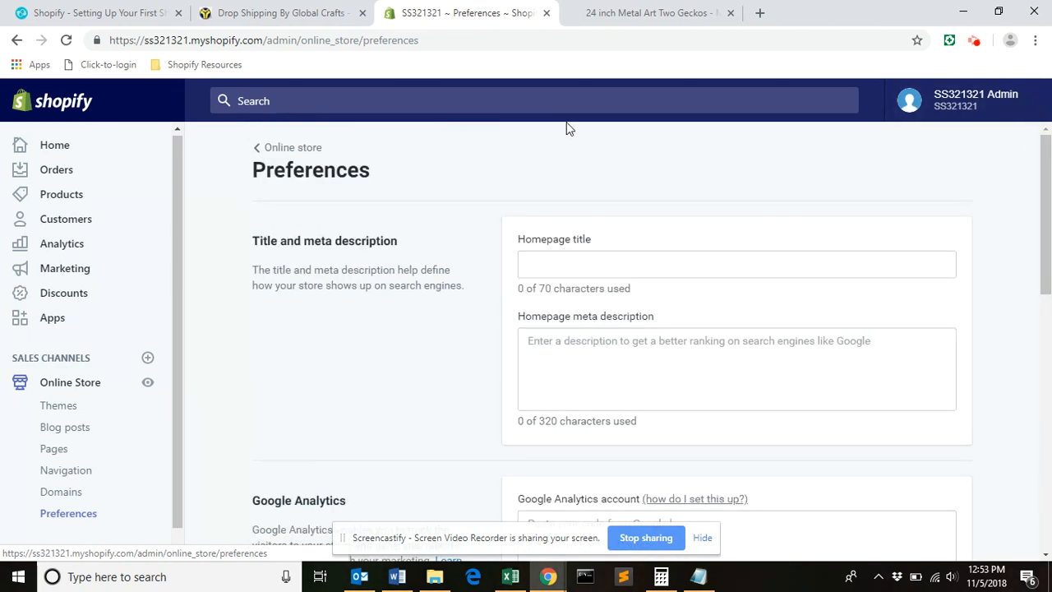
# Check the product's storefront page by switching the size to 12 inch and back to 24 inch.
pyautogui.click(641, 14)
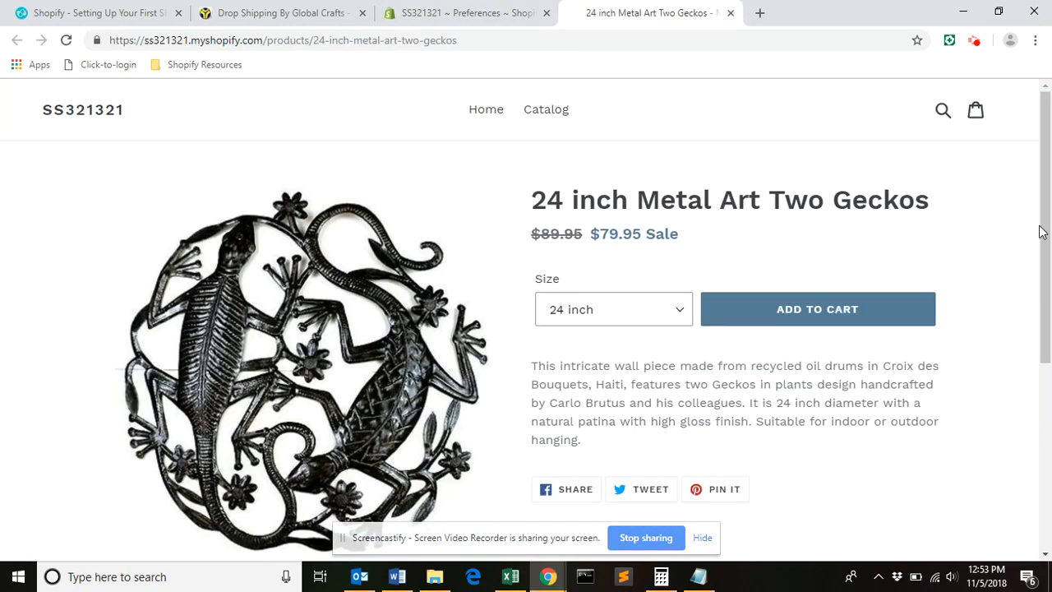
pyautogui.scroll(-1, 1045, 214)
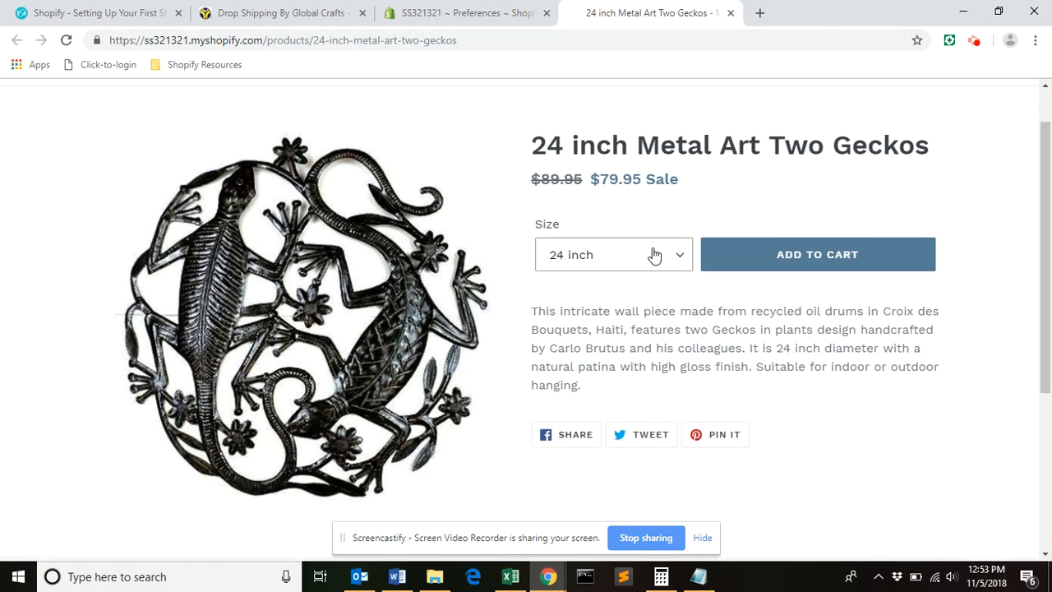
pyautogui.click(679, 257)
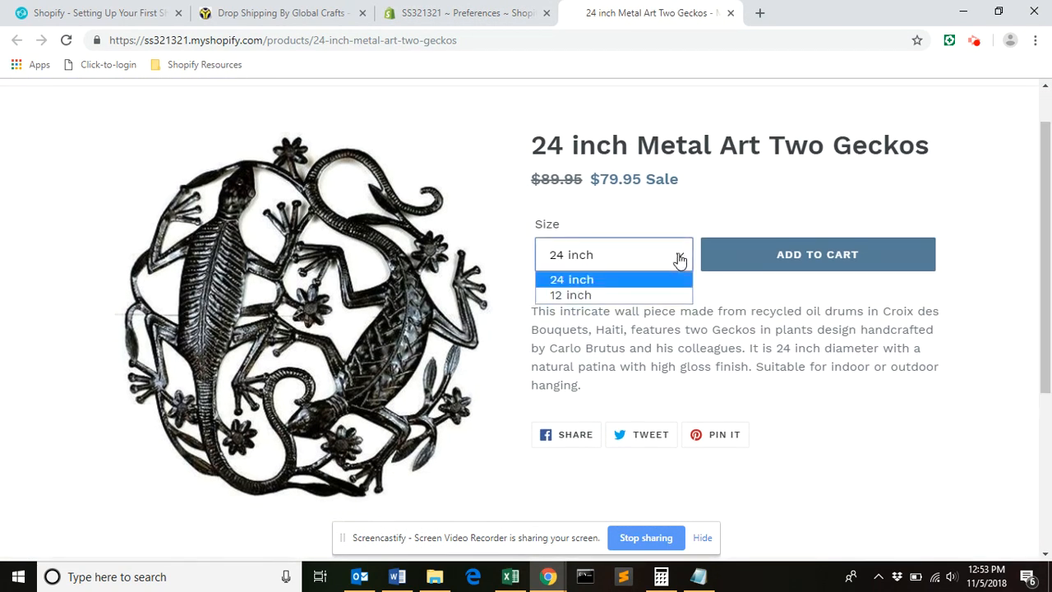
pyautogui.click(584, 296)
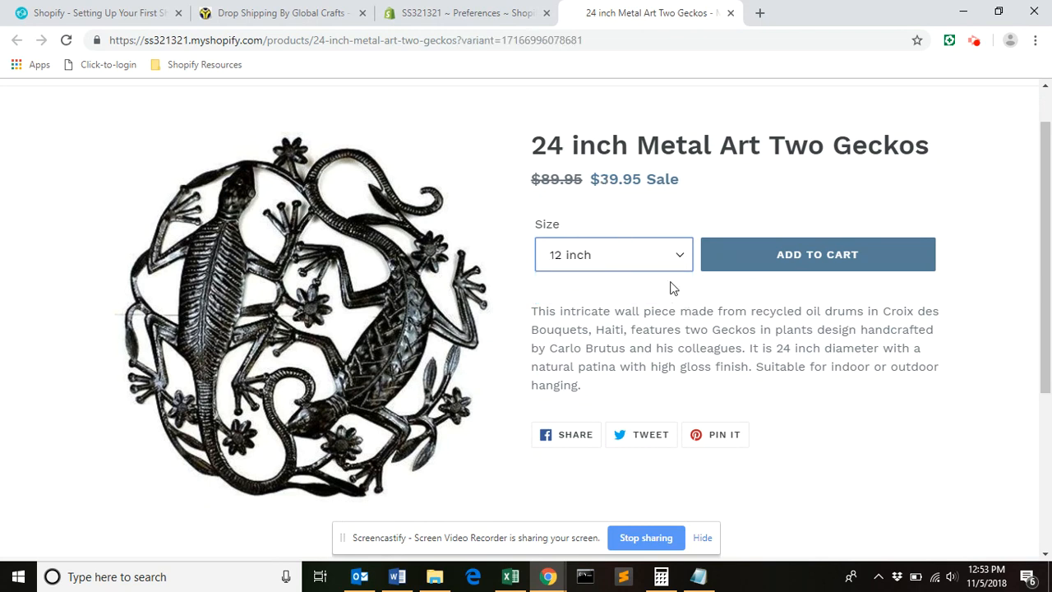
pyautogui.click(682, 258)
pyautogui.click(587, 281)
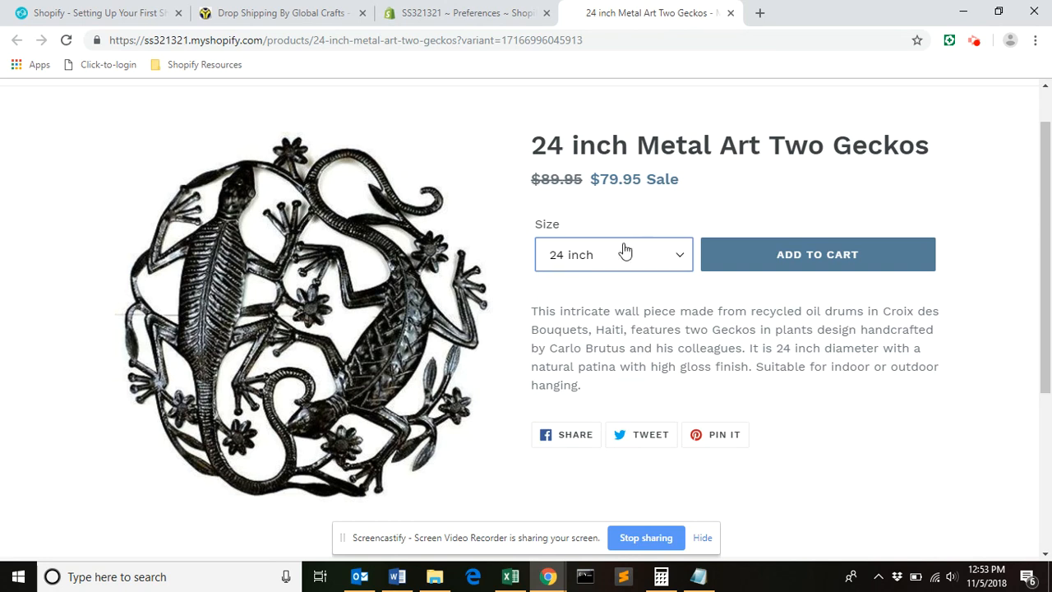
pyautogui.moveTo(1049, 345)
pyautogui.mouseDown()
pyautogui.moveTo(1049, 444)
pyautogui.moveTo(1049, 337)
pyautogui.mouseUp()
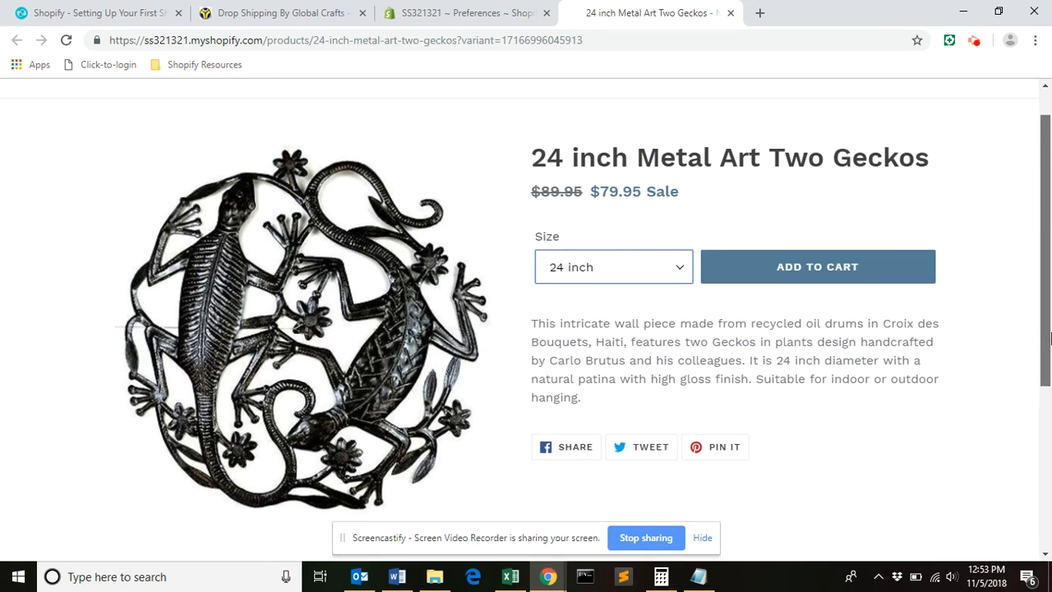
# Return to the store admin's product list and choose products_export.csv as the file for a CSV product import.
pyautogui.click(497, 16)
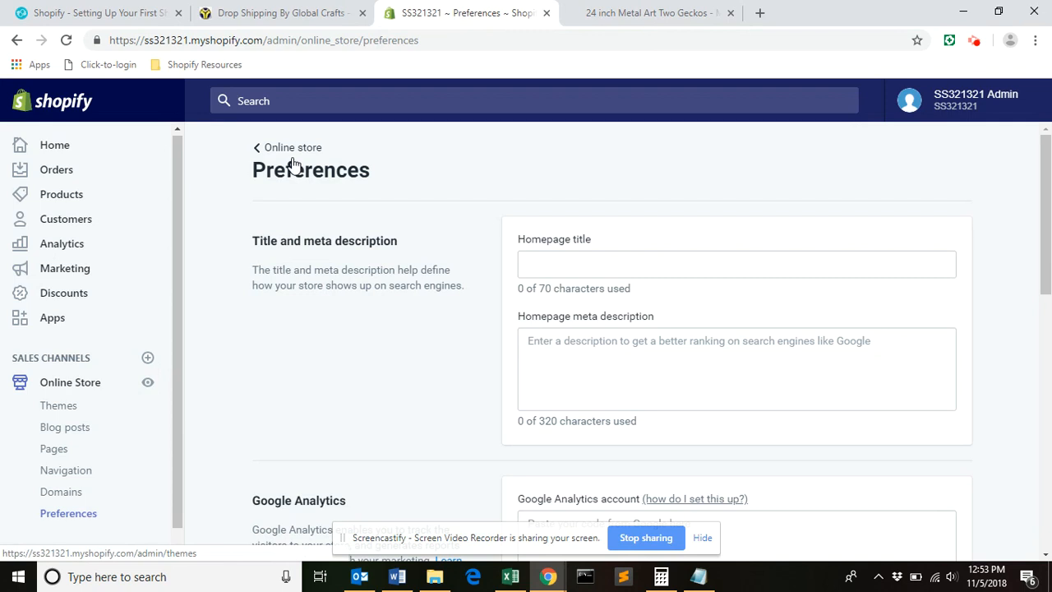
pyautogui.click(70, 200)
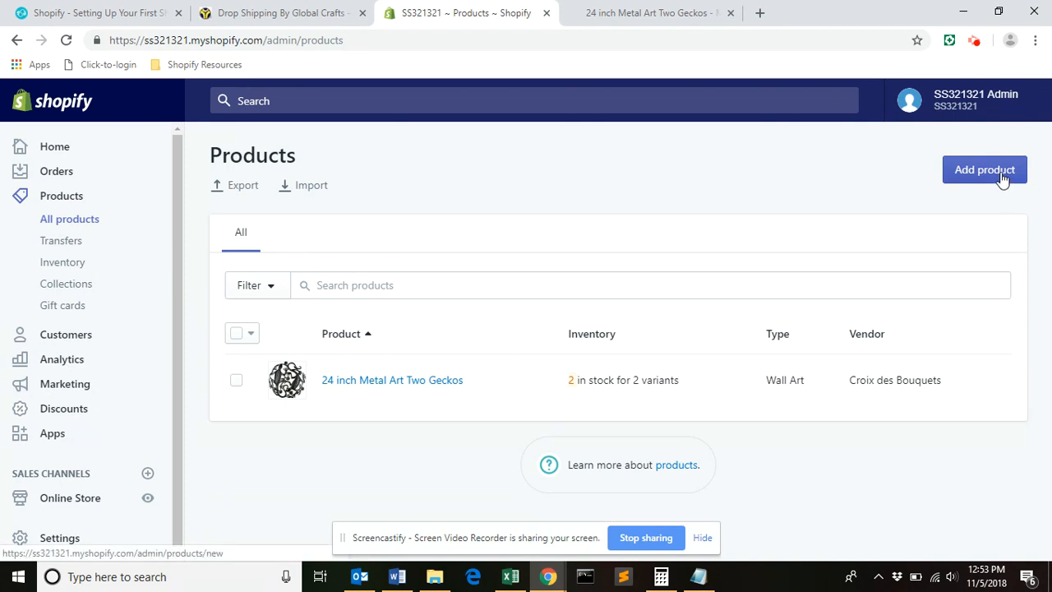
pyautogui.click(316, 188)
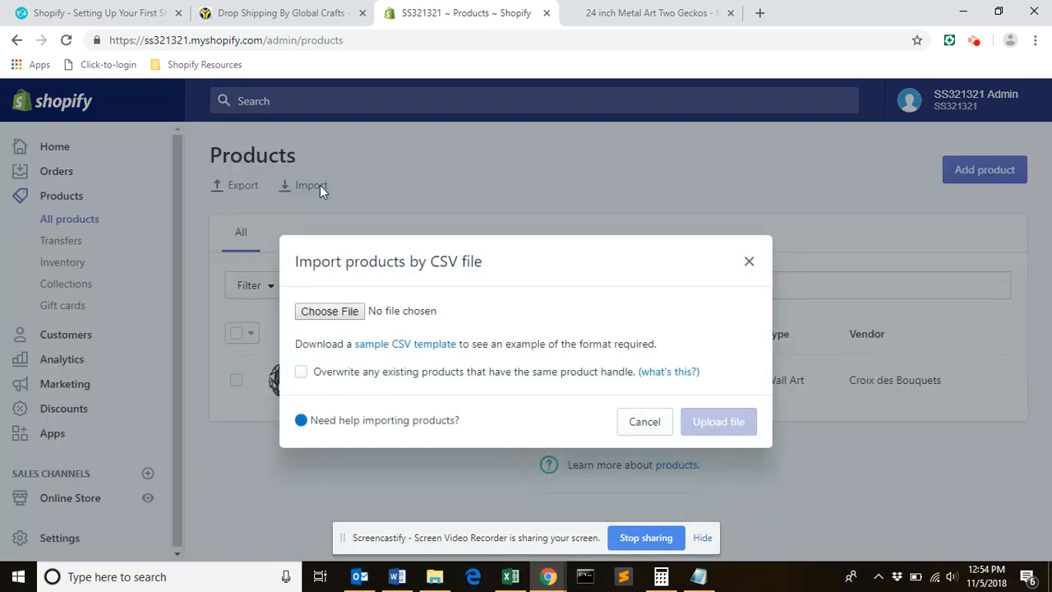
pyautogui.click(339, 311)
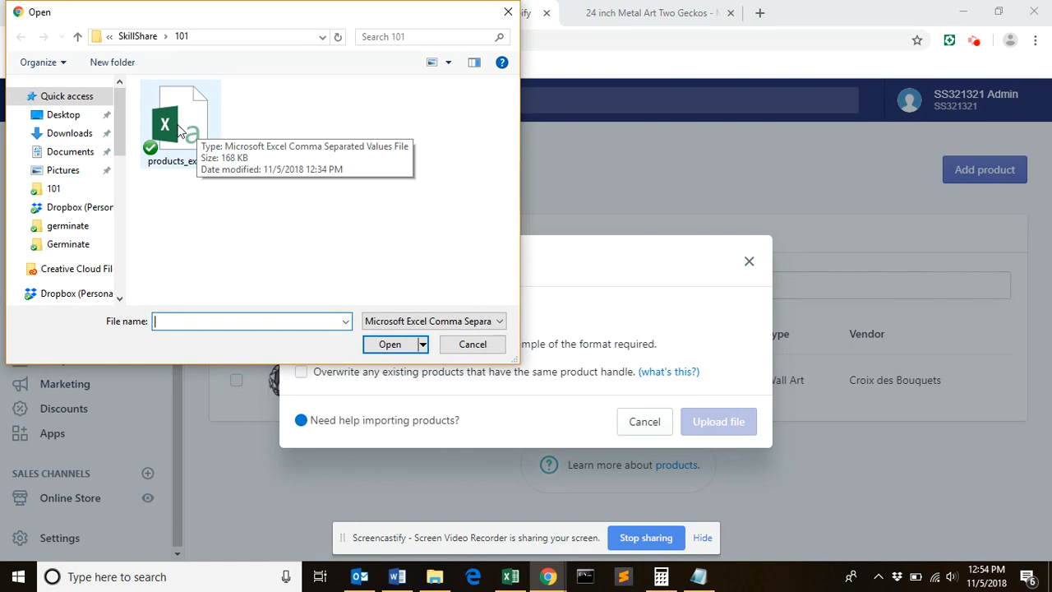
pyautogui.doubleClick(178, 129)
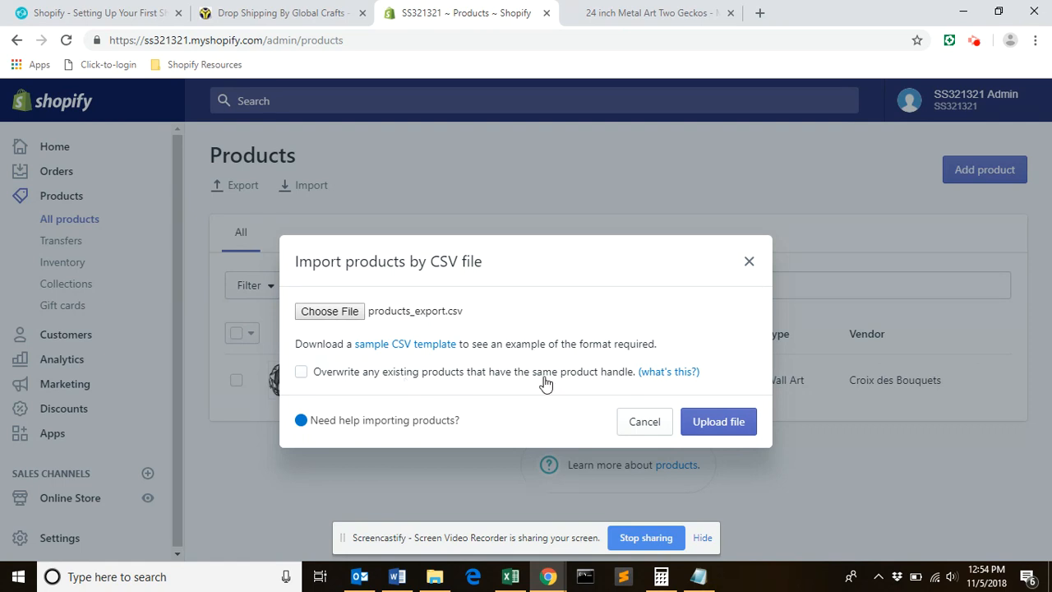
# Upload the CSV file without overwriting existing products, review the first product's preview, start the import and dismiss the progress message.
pyautogui.click(722, 425)
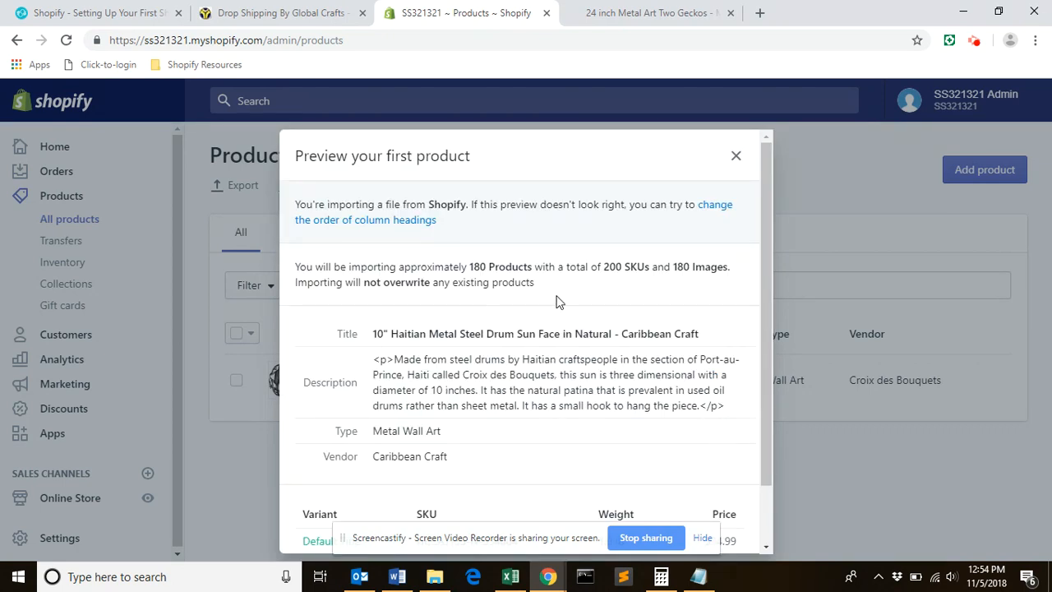
pyautogui.moveTo(766, 263)
pyautogui.mouseDown()
pyautogui.moveTo(766, 296)
pyautogui.moveTo(768, 281)
pyautogui.mouseUp()
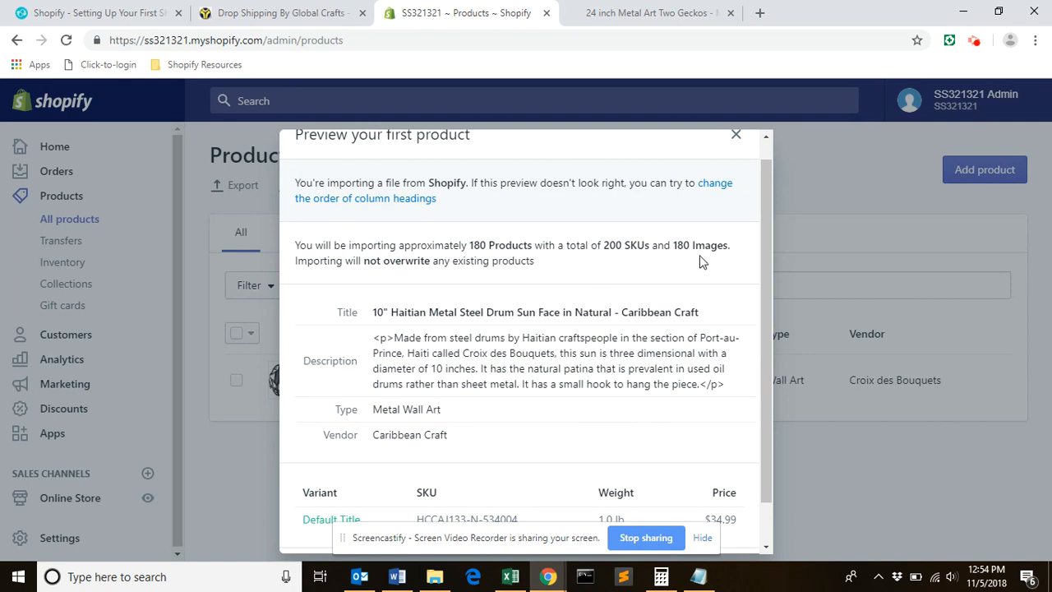
pyautogui.moveTo(772, 277); pyautogui.dragTo(764, 325)
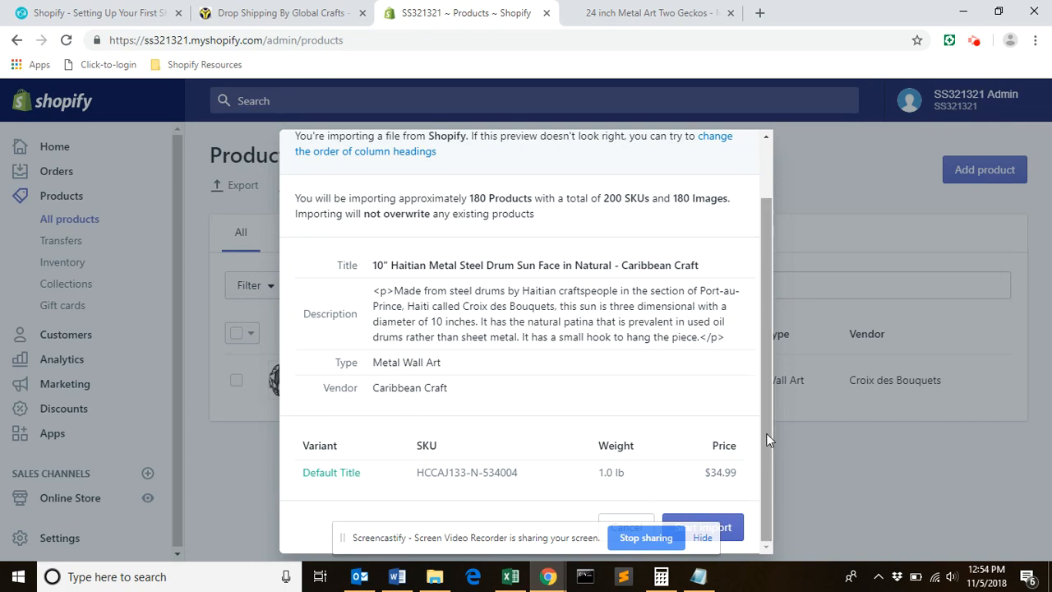
pyautogui.click(730, 536)
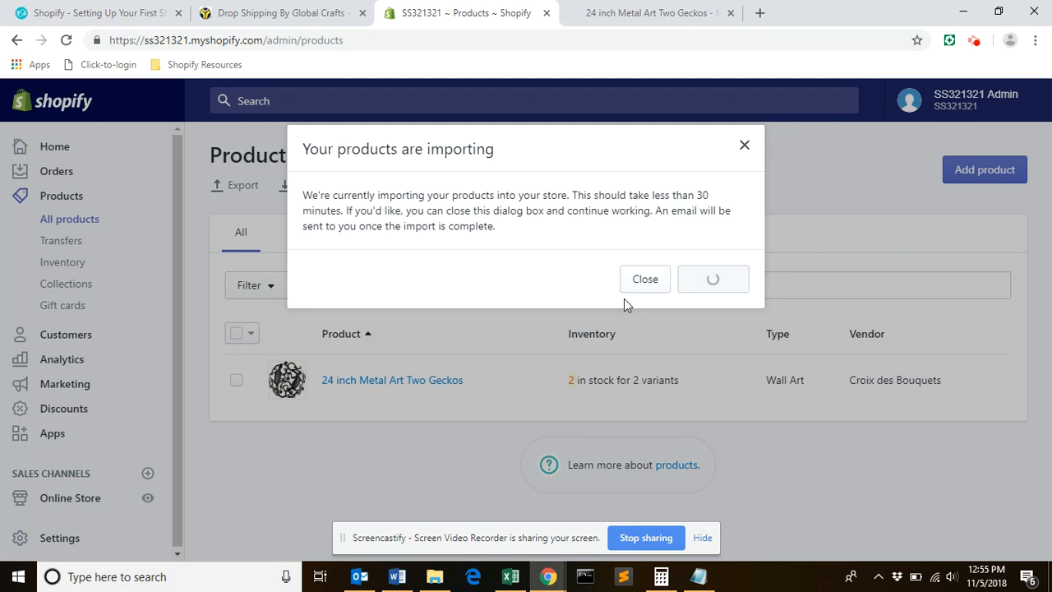
pyautogui.click(649, 288)
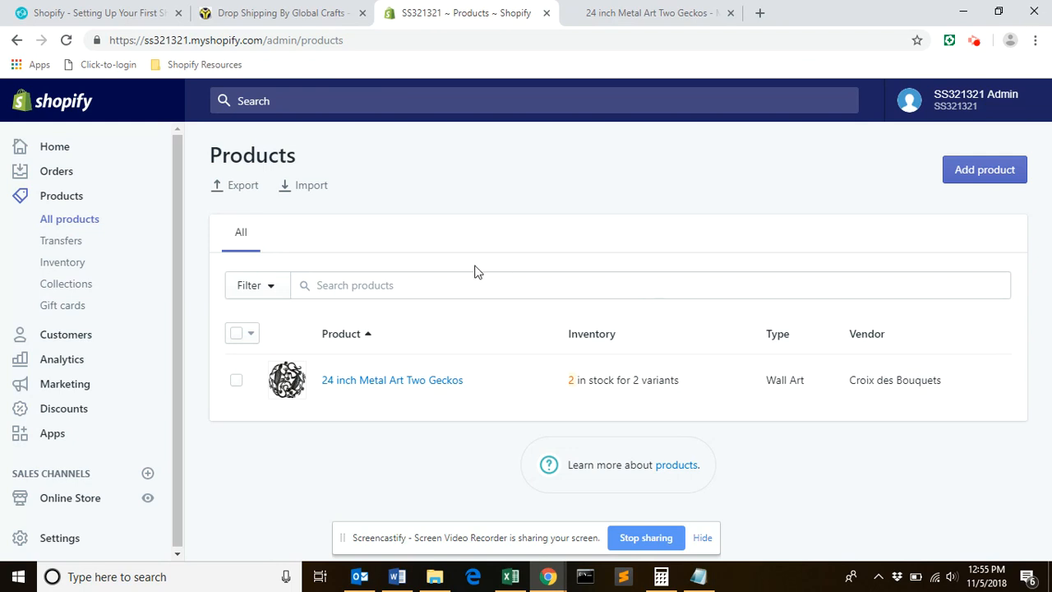
# Open the 24 inch Metal Art Two Geckos product, view it in the online store and select its page URL.
pyautogui.click(403, 388)
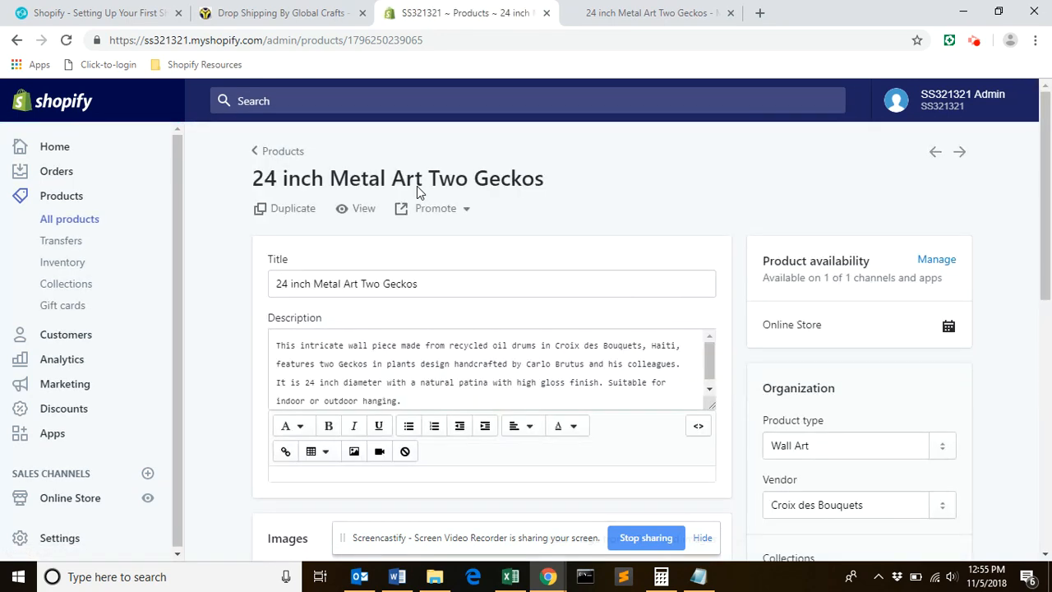
pyautogui.click(364, 212)
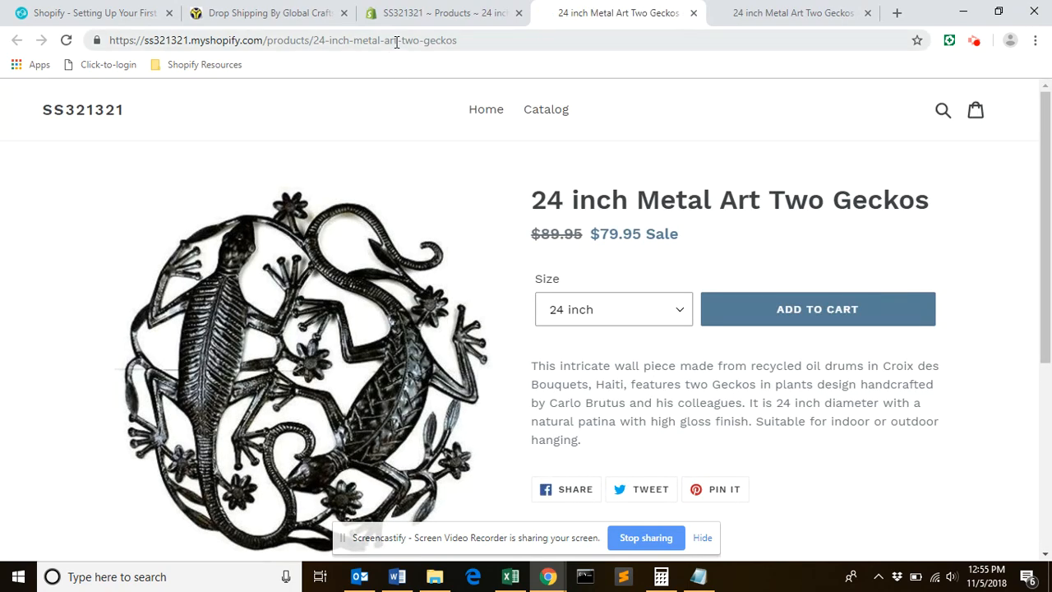
pyautogui.click(396, 43)
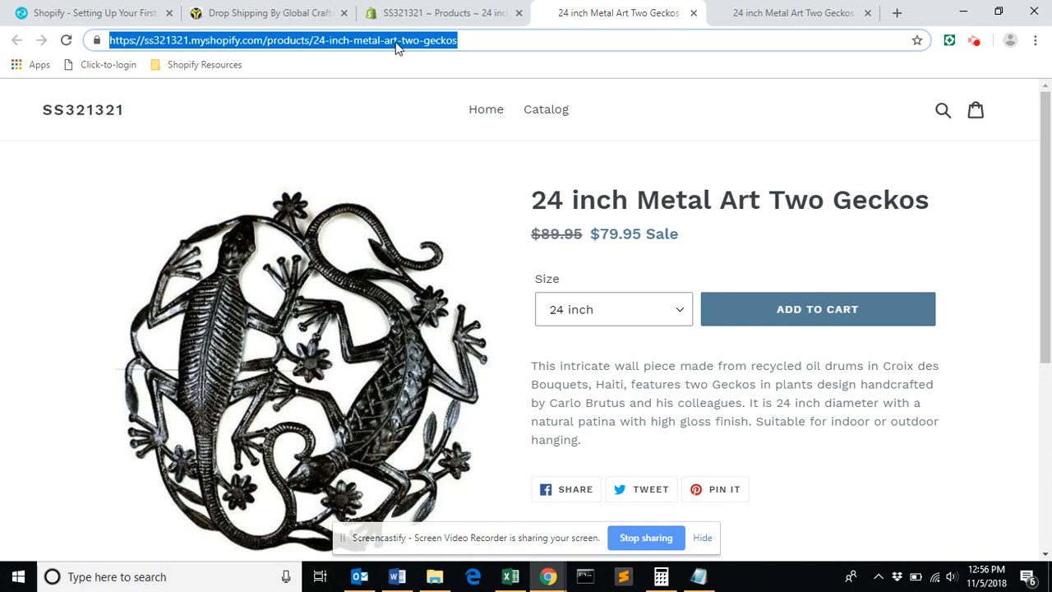
# Return to the full product list in the store admin and look through the imported products.
pyautogui.click(475, 23)
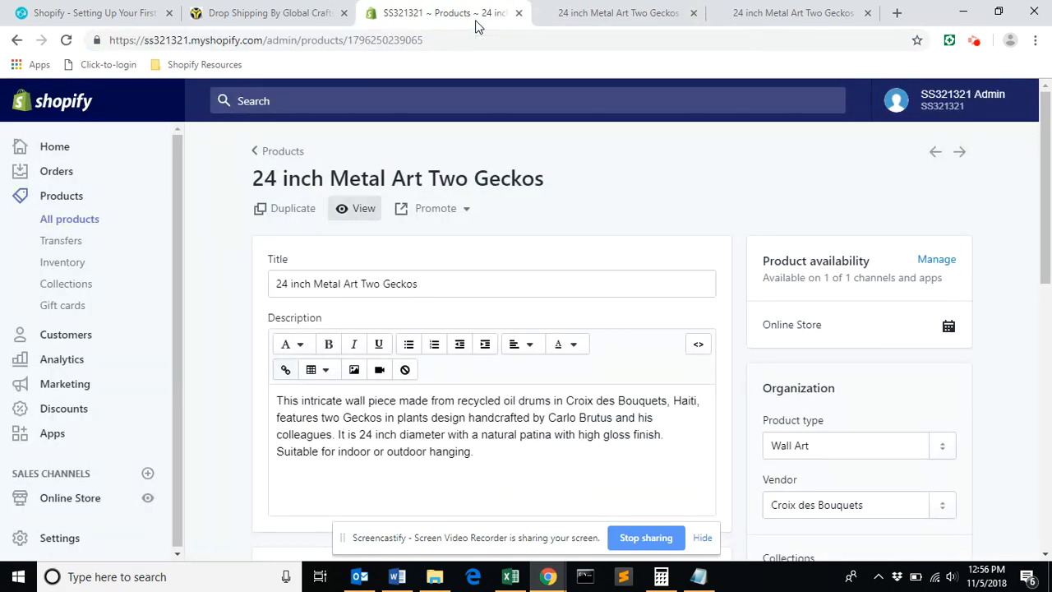
pyautogui.click(292, 151)
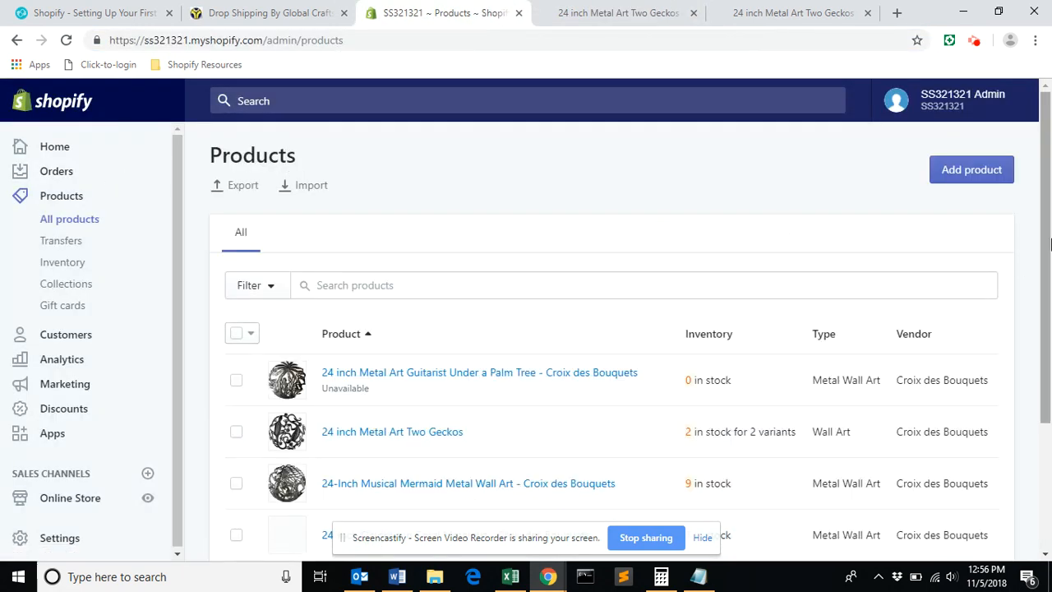
pyautogui.moveTo(1045, 238); pyautogui.dragTo(1048, 320)
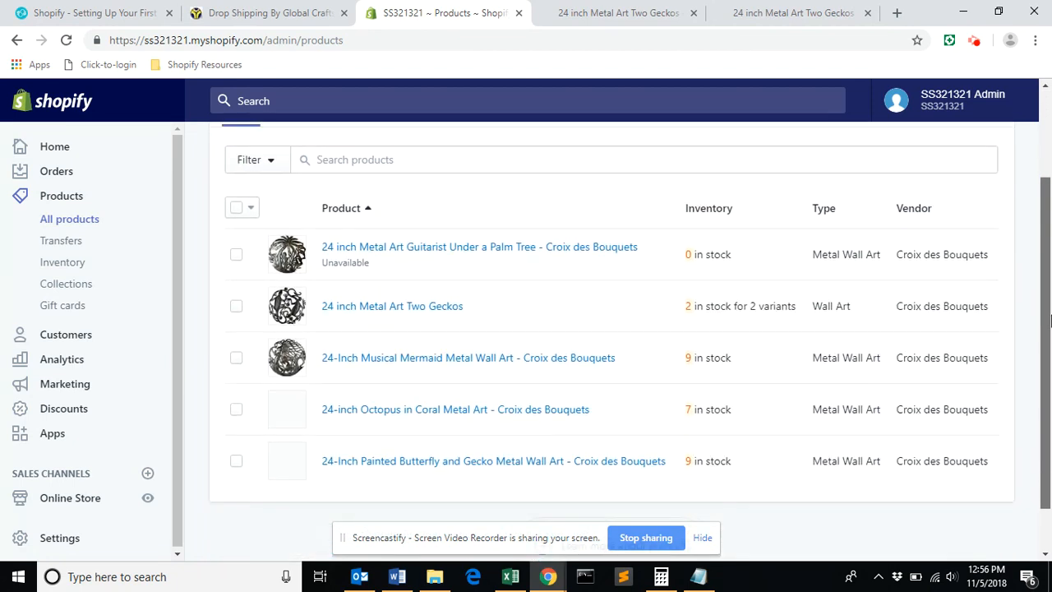